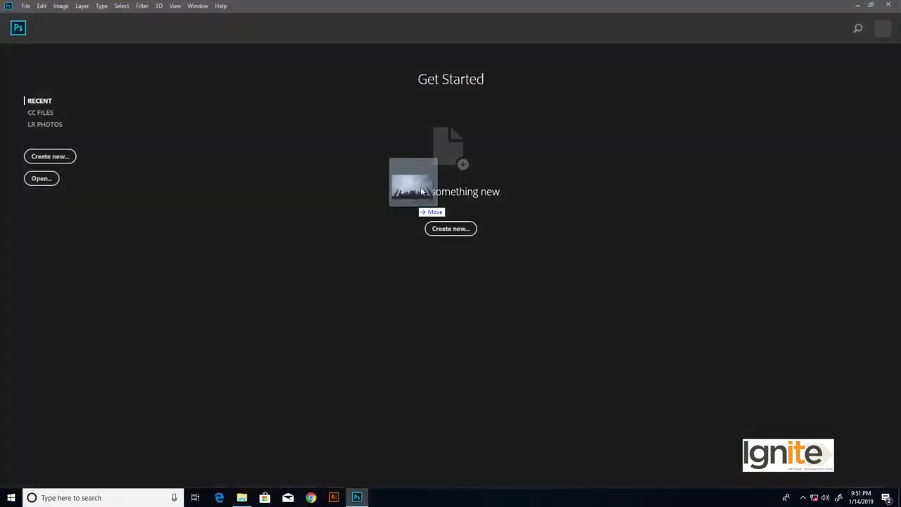
Open IMG_0529.JPG in Photoshop by dropping it in, then view it full-screen.
left_click_drag(359, 496, 428, 170)
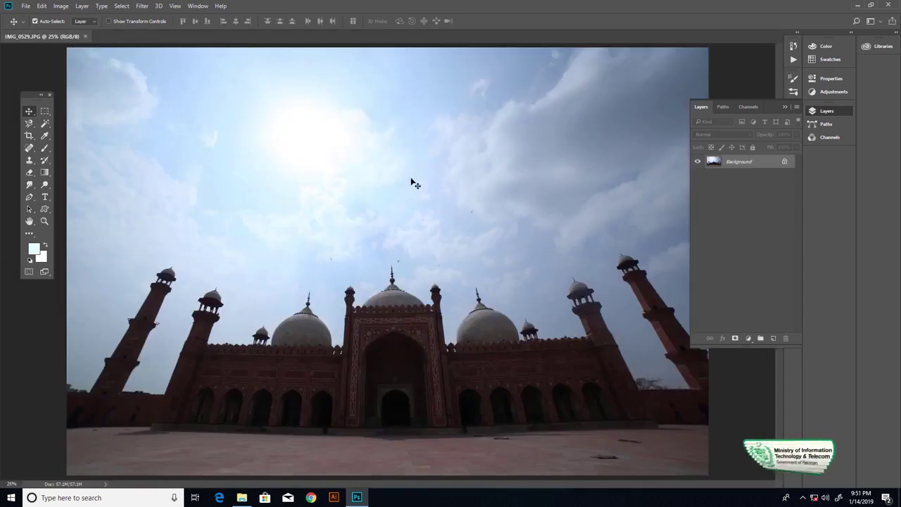
key("f")
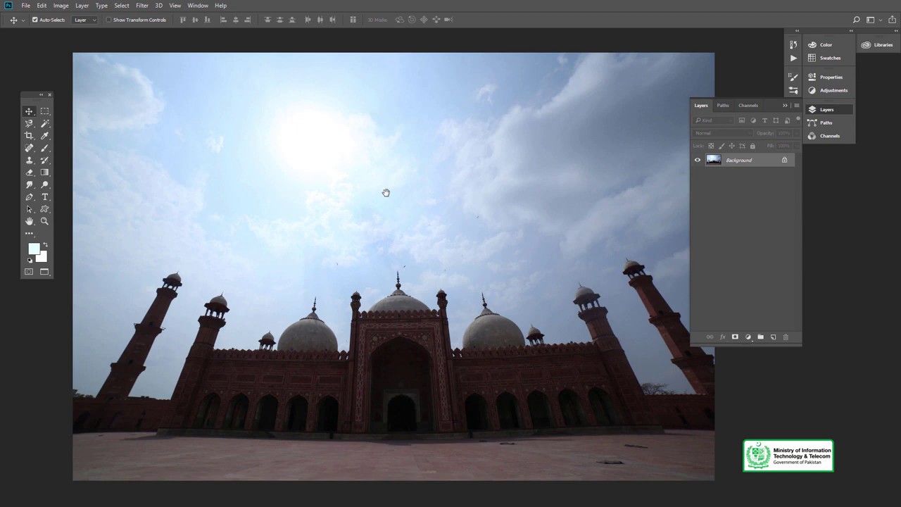
Convert the locked Background into an editable Layer 0 at Normal blending, 100% opacity.
left_click_drag(398, 206, 374, 196)
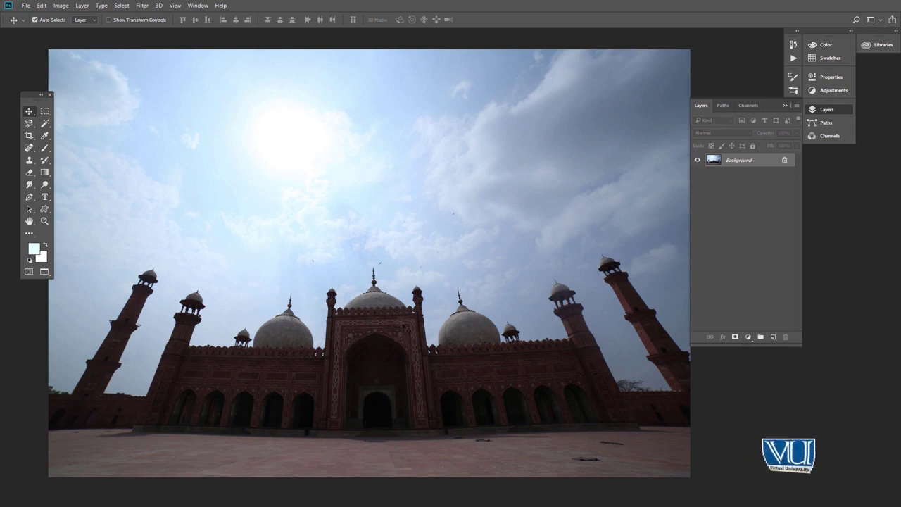
left_click_drag(388, 313, 384, 305)
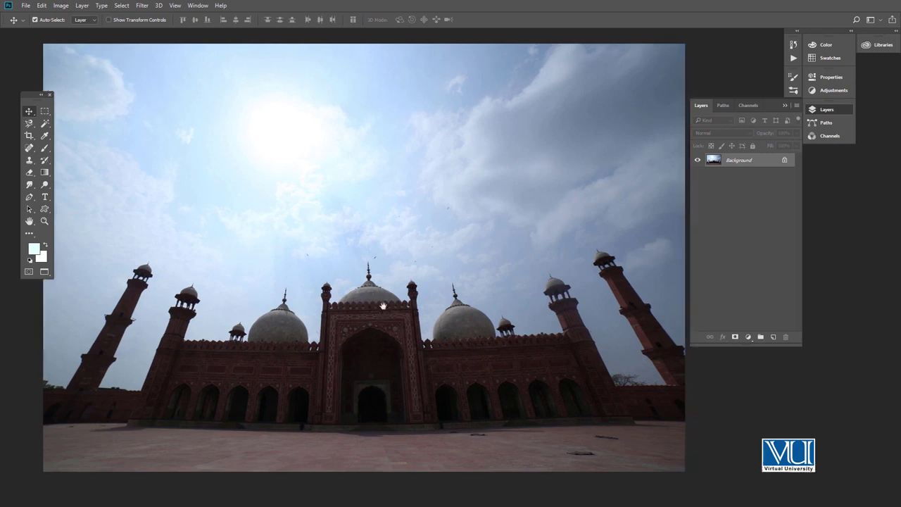
double_click(740, 160)
left_click(532, 160)
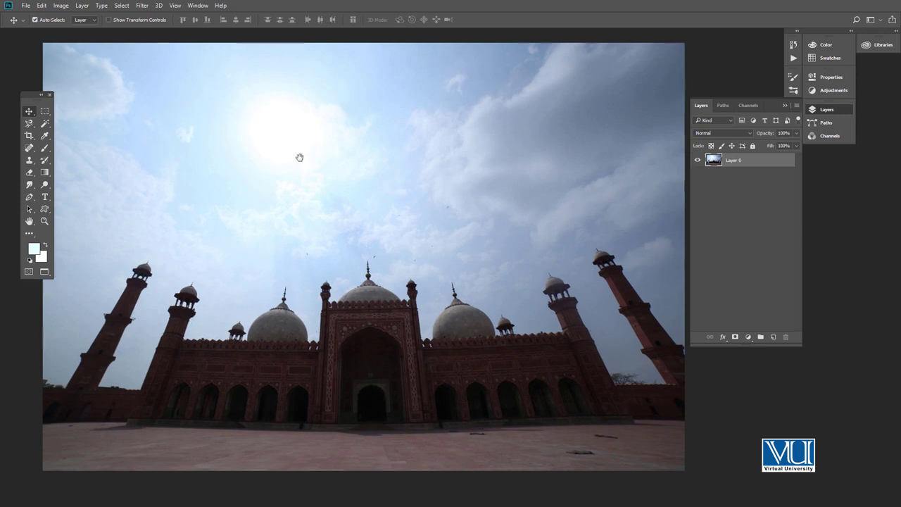
left_click_drag(302, 167, 303, 157)
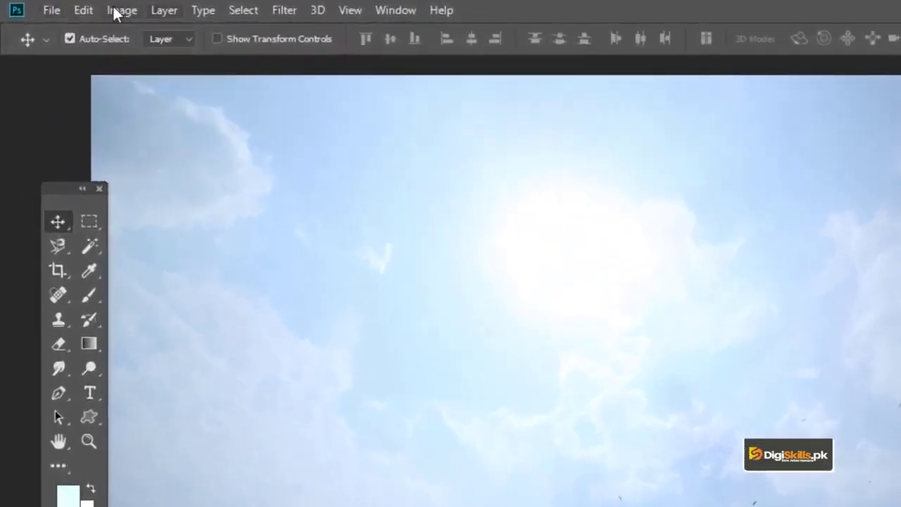
Bring up the Brightness/Contrast dialog for Layer 0 from Image > Adjustments.
left_click(120, 12)
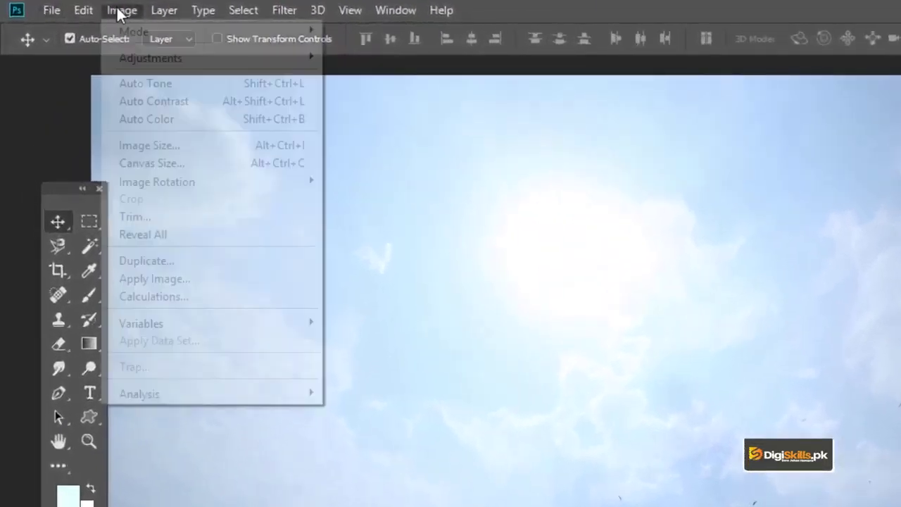
mouse_move(150, 58)
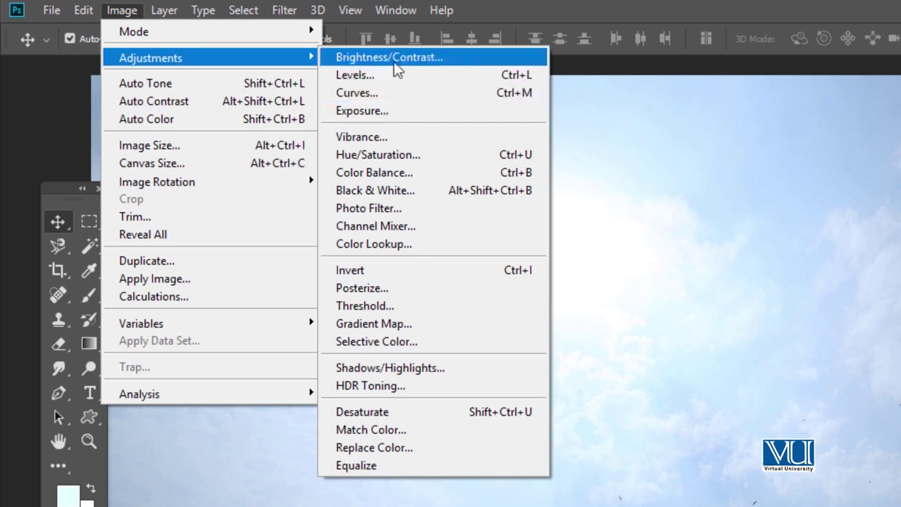
left_click(395, 62)
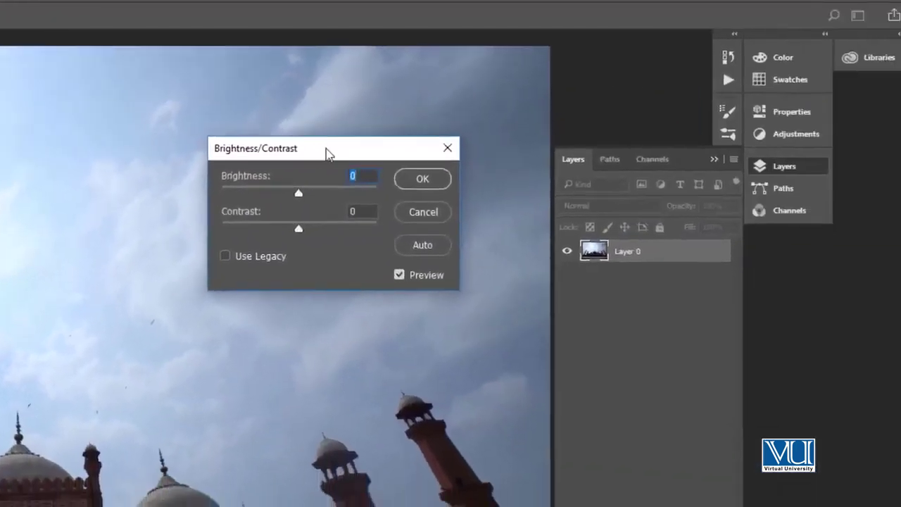
Apply Brightness 18 and Contrast 11 directly to Layer 0.
left_click_drag(312, 150, 317, 117)
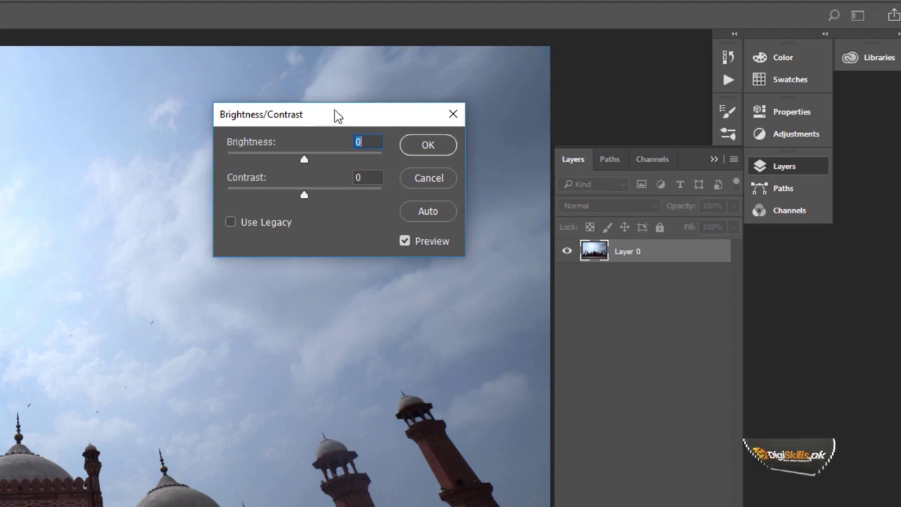
left_click_drag(336, 116, 343, 102)
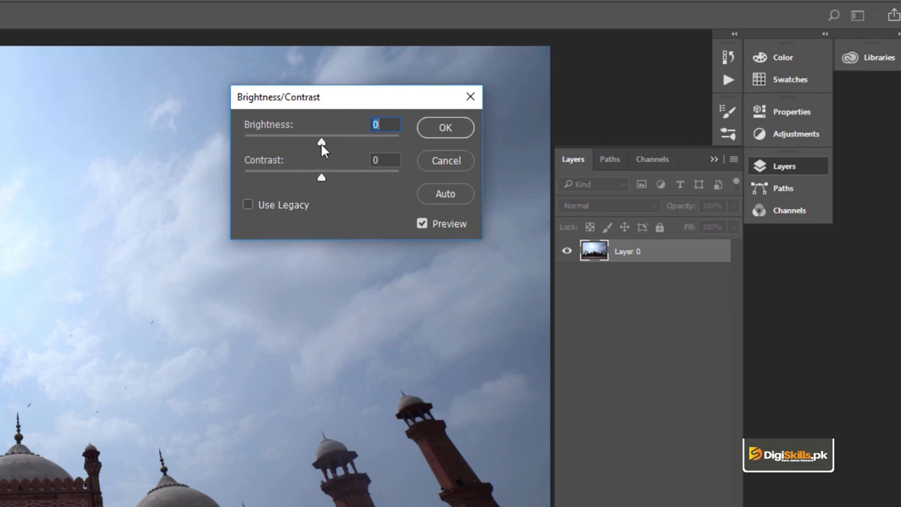
mouse_move(322, 141)
left_mouse_down()
mouse_move(355, 148)
mouse_move(309, 145)
mouse_move(325, 148)
left_mouse_up()
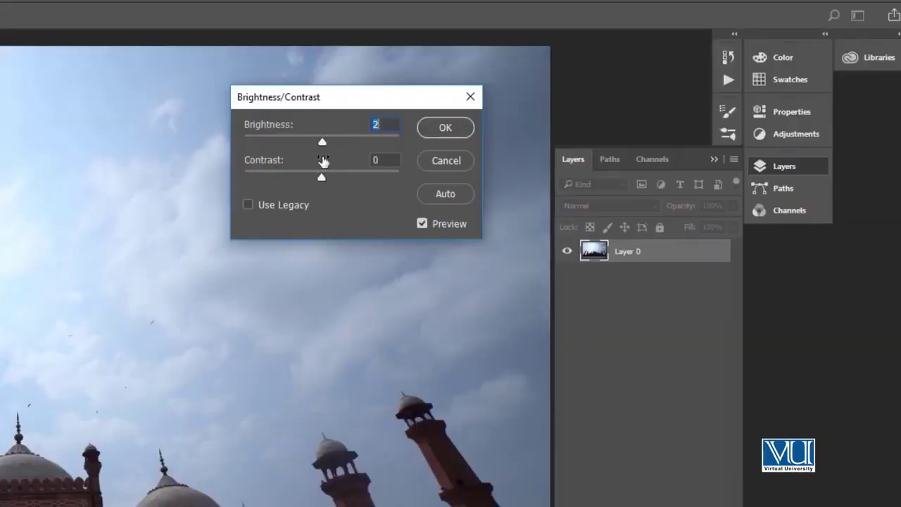
mouse_move(328, 145)
left_mouse_down()
mouse_move(372, 140)
mouse_move(400, 153)
mouse_move(322, 147)
mouse_move(289, 178)
mouse_move(409, 181)
left_mouse_up()
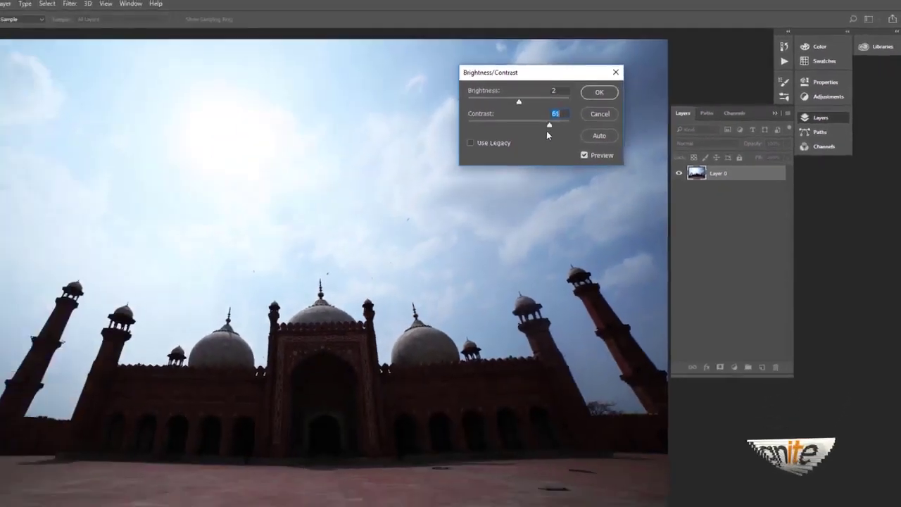
left_click_drag(547, 130, 554, 119)
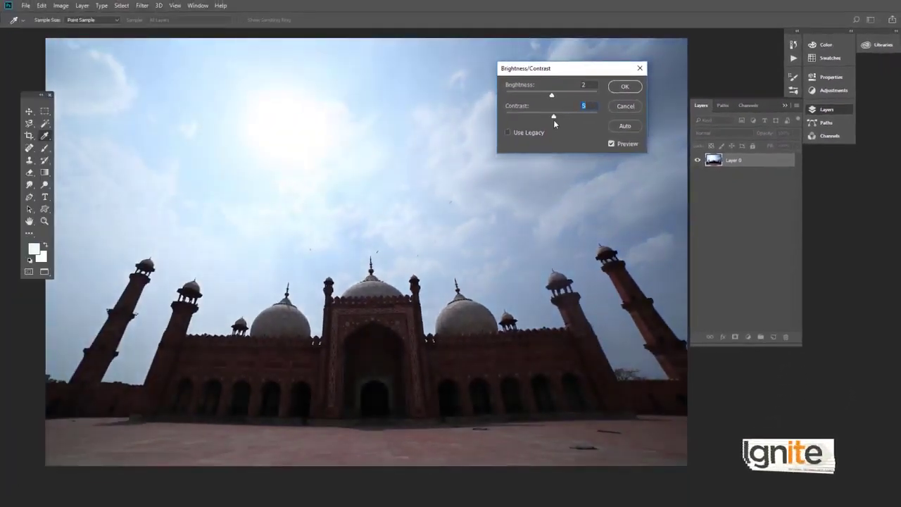
key("Down")
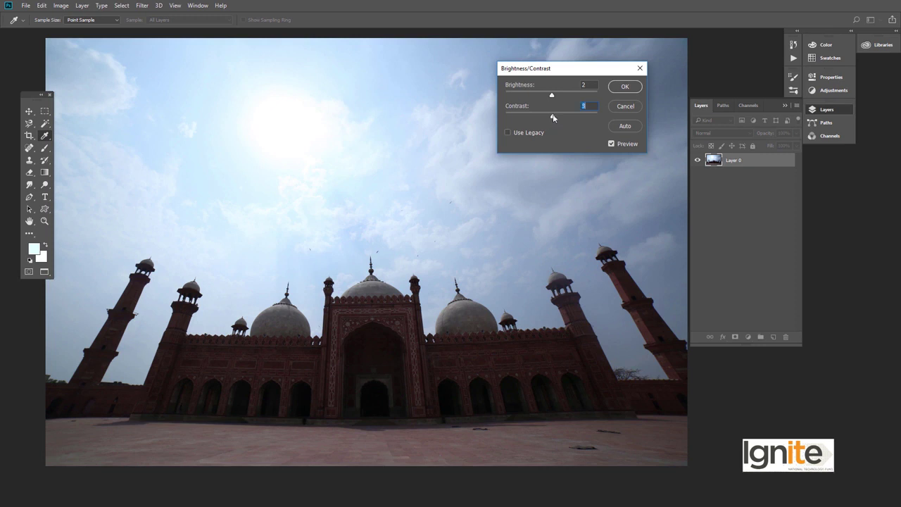
left_click_drag(562, 68, 565, 116)
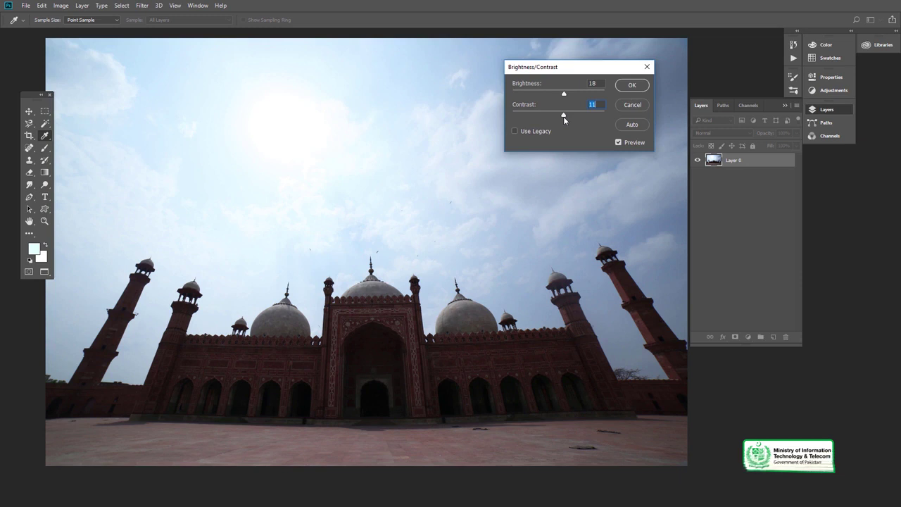
left_click(625, 87)
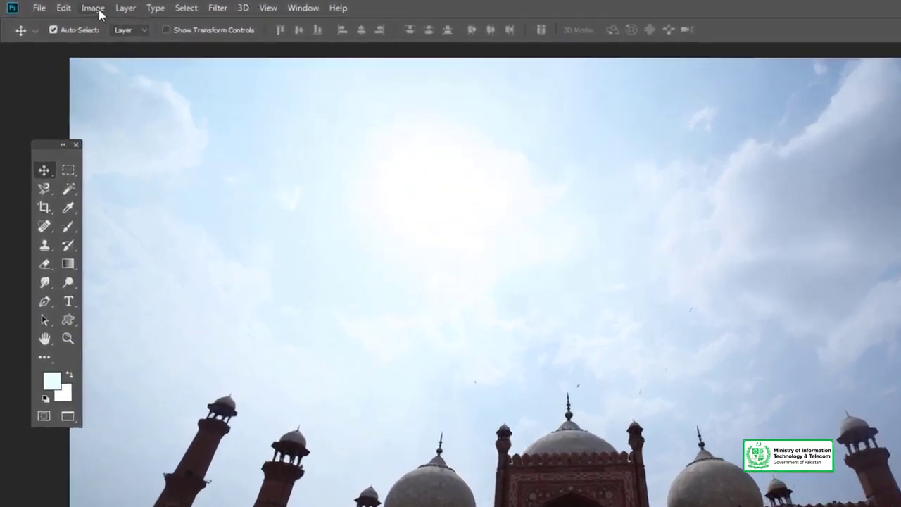
Browse Image > Adjustments without choosing, then show the Layers panel's adjustment-layer list.
left_click(61, 5)
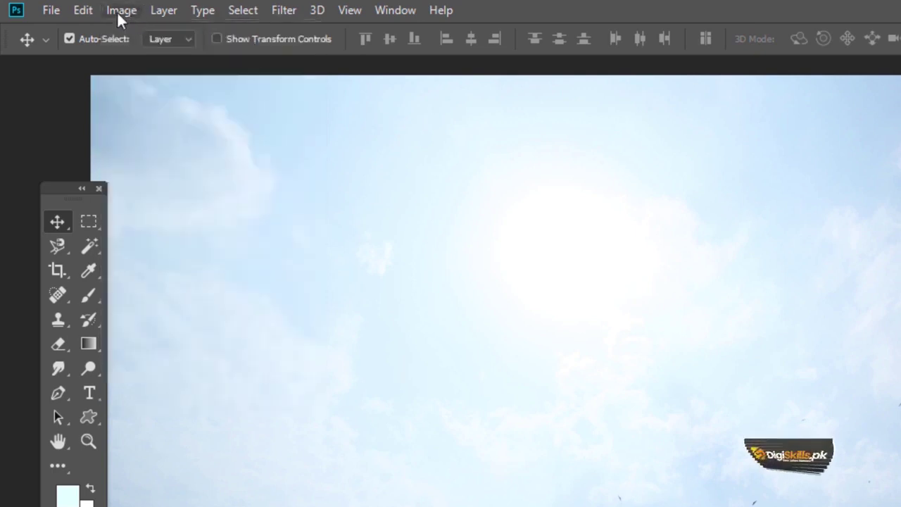
left_click(117, 11)
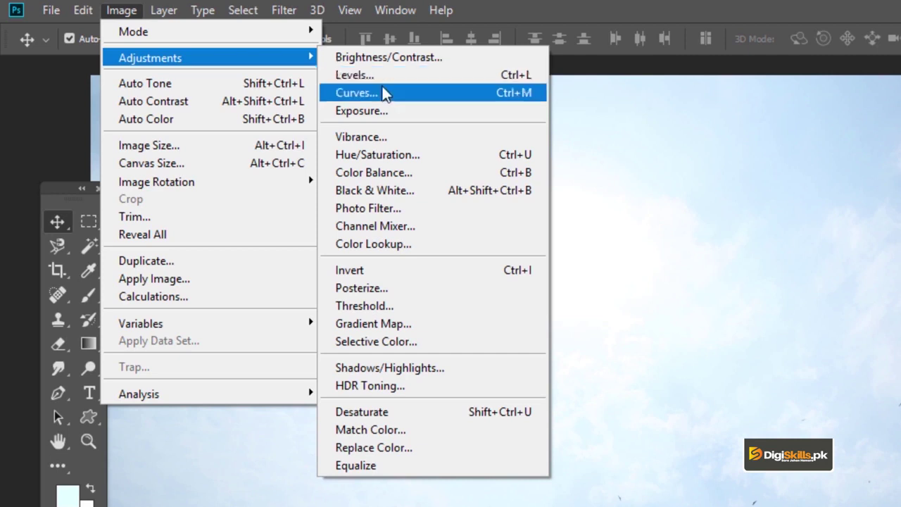
left_click(154, 9)
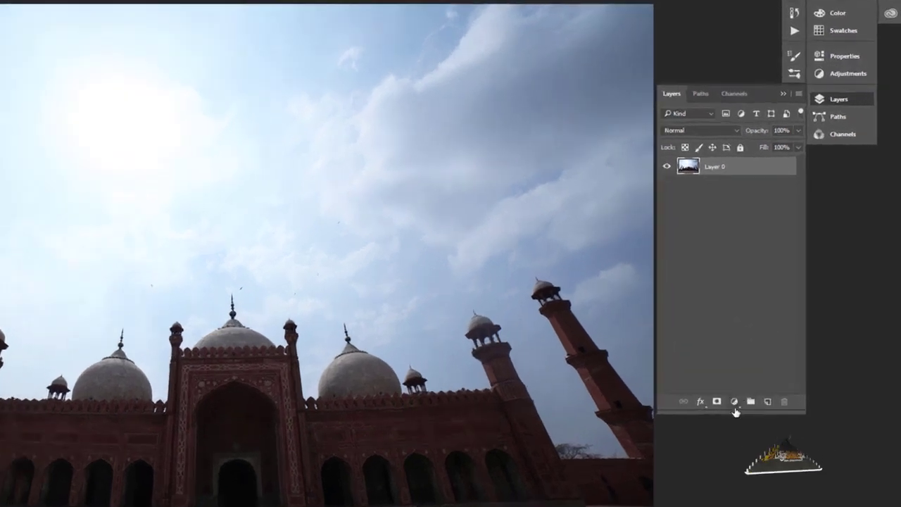
left_click(739, 402)
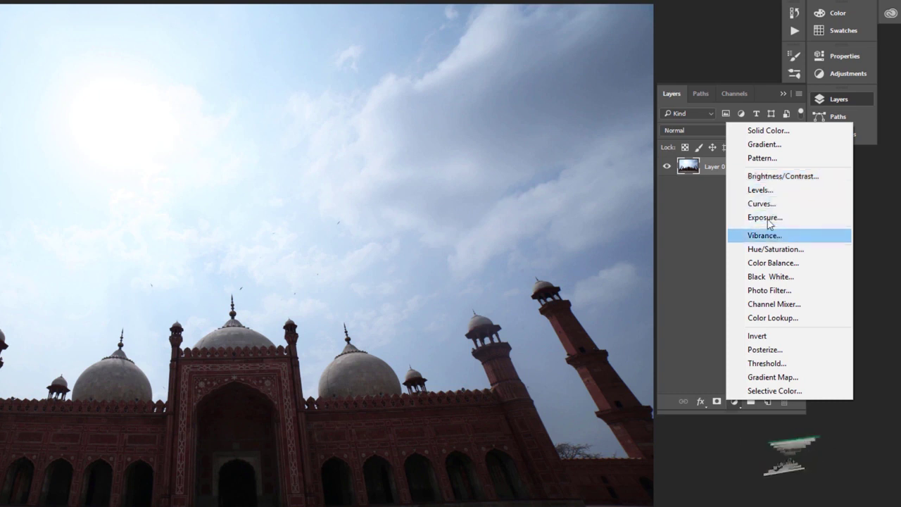
Add a Brightness/Contrast adjustment layer, nudge its brightness, and return to the Layers panel.
left_click(780, 180)
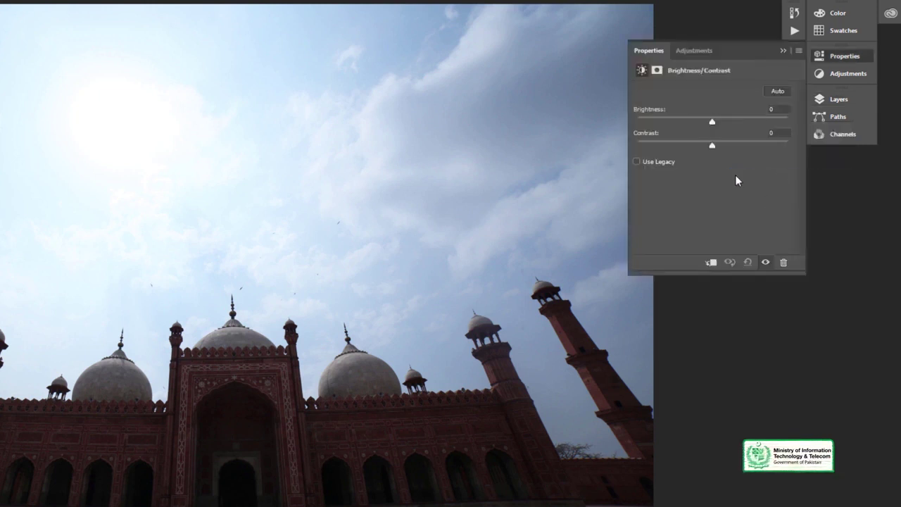
mouse_move(713, 120)
left_mouse_down()
mouse_move(723, 122)
mouse_move(711, 124)
left_mouse_up()
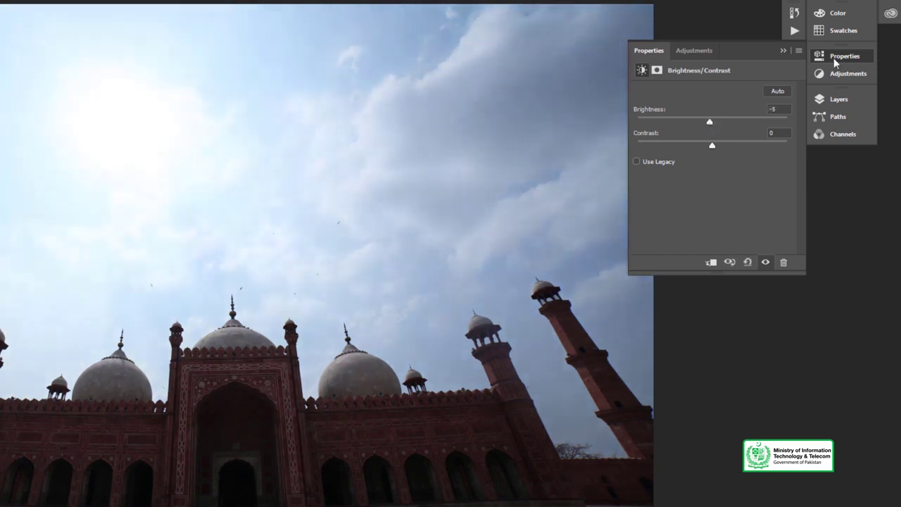
left_click(836, 62)
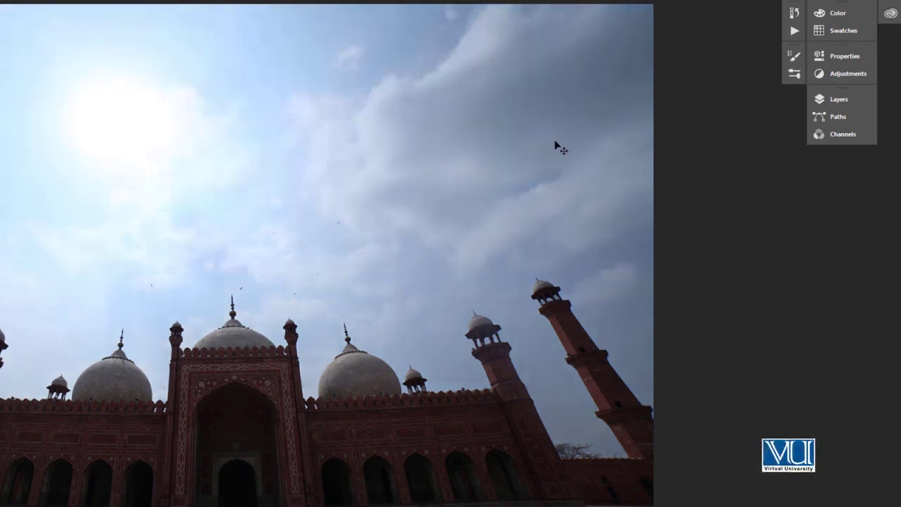
key("F7")
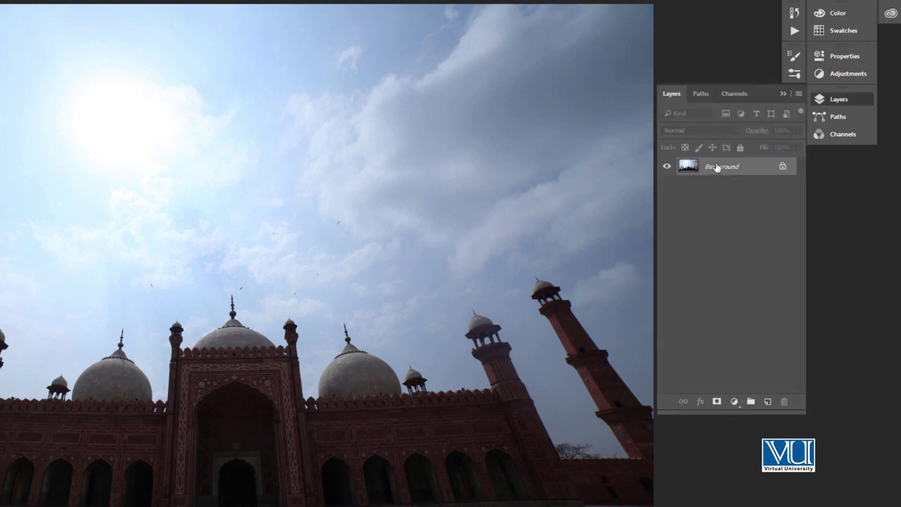
Unlock the Background as Layer 0, then add a layer mask and undo it.
double_click(708, 167)
left_click(442, 167)
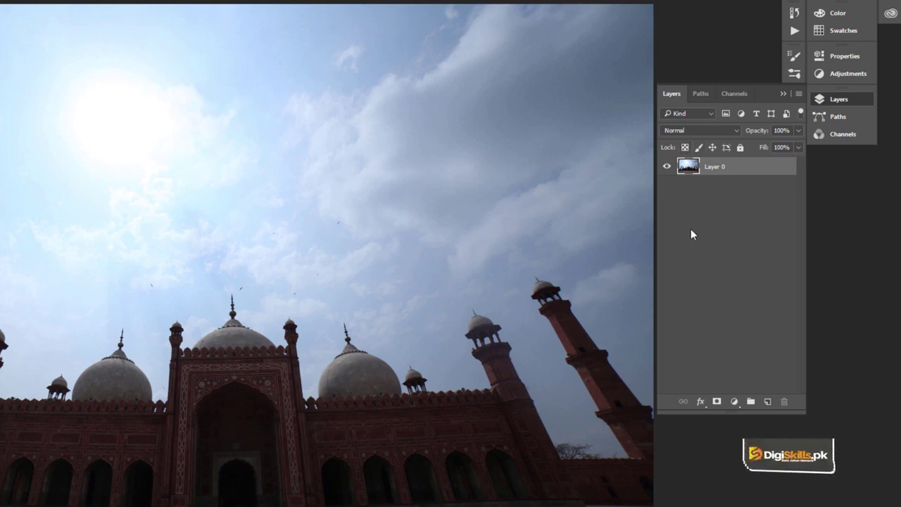
left_click(717, 403)
key("ctrl+z")
Add a Brightness/Contrast adjustment layer with Brightness 25 and Contrast 8, then select Layer 0.
left_click(734, 401)
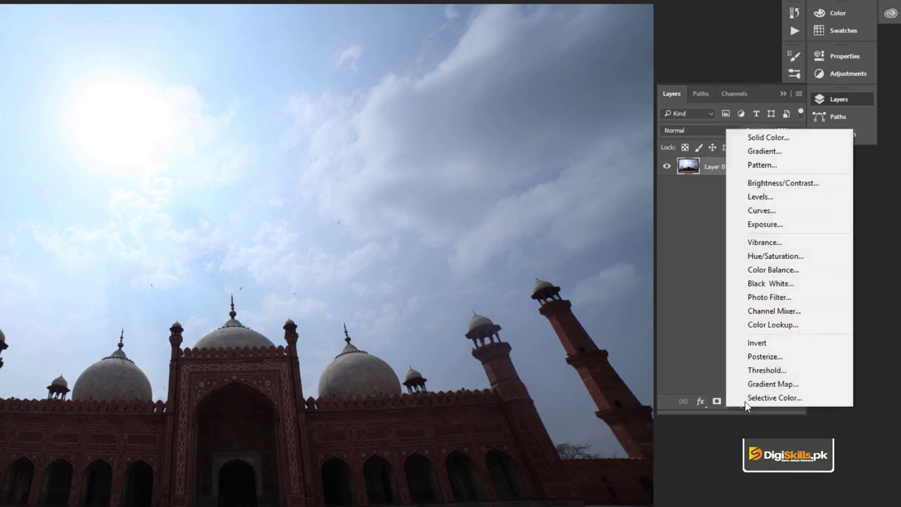
left_click(756, 184)
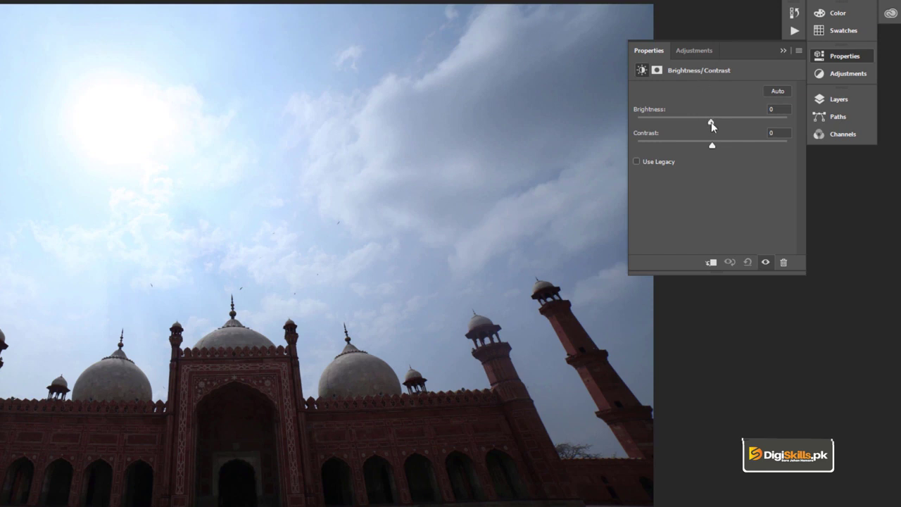
mouse_move(711, 122)
left_mouse_down()
mouse_move(725, 122)
mouse_move(719, 146)
left_mouse_up()
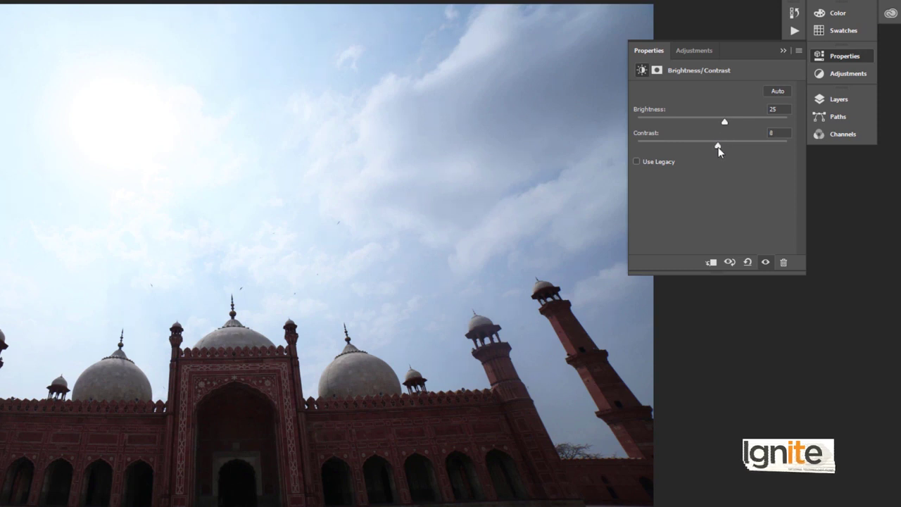
left_click(846, 57)
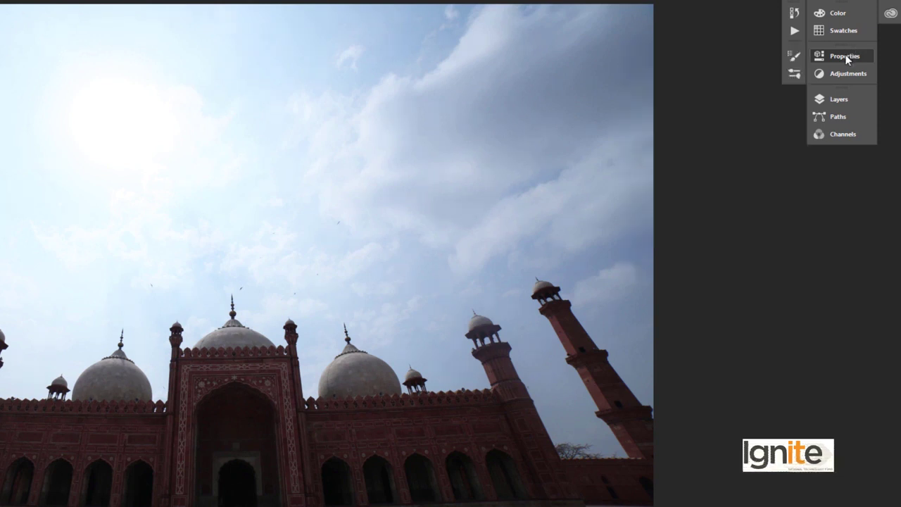
key("F7")
left_click(719, 169)
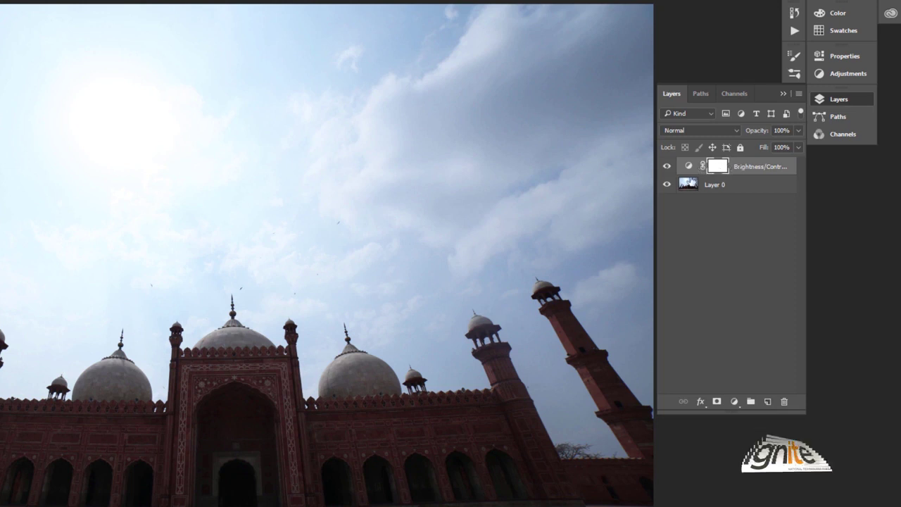
left_click(690, 185)
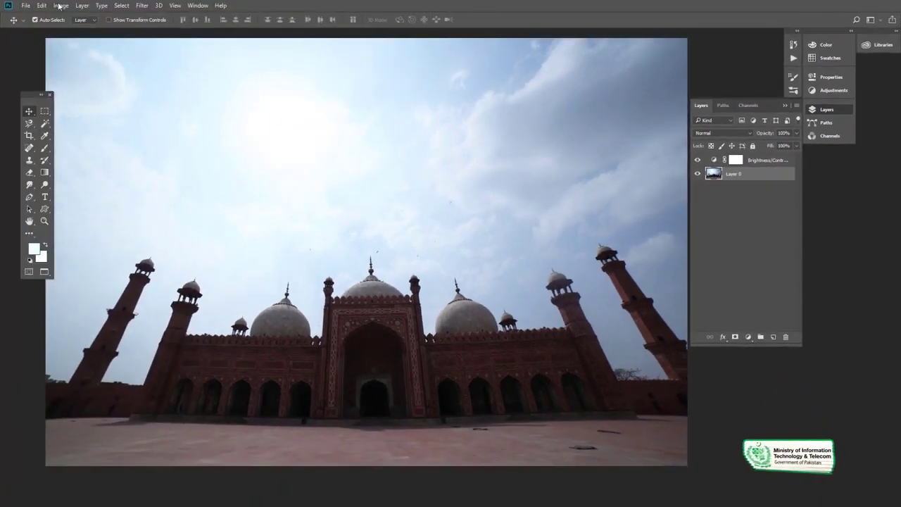
left_click(60, 6)
mouse_move(75, 29)
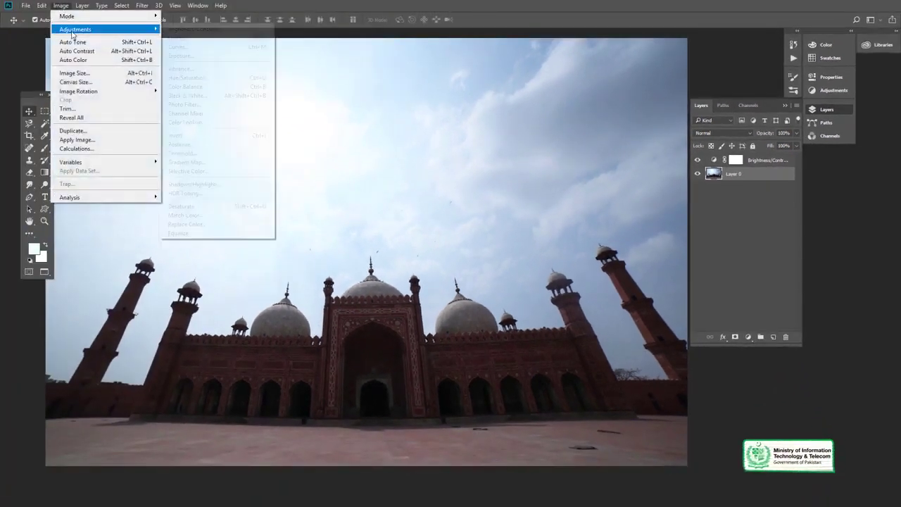
left_click(60, 5)
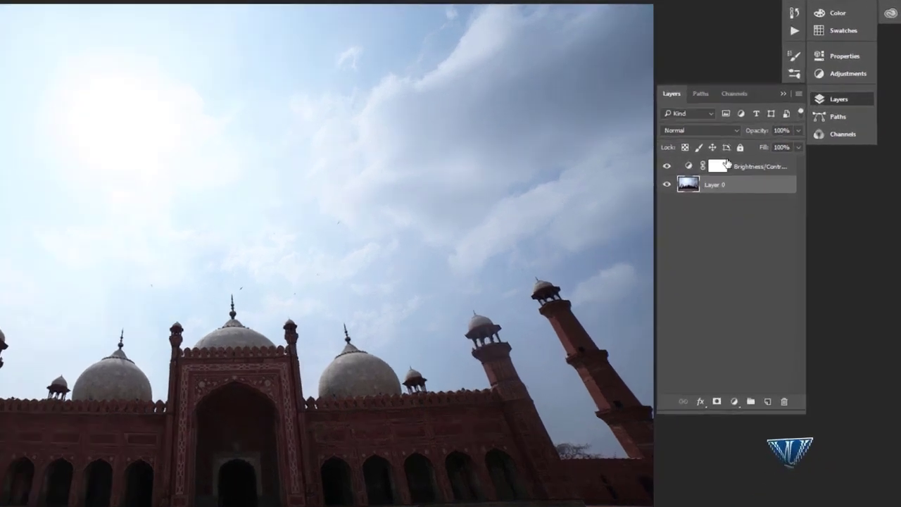
left_click(727, 165)
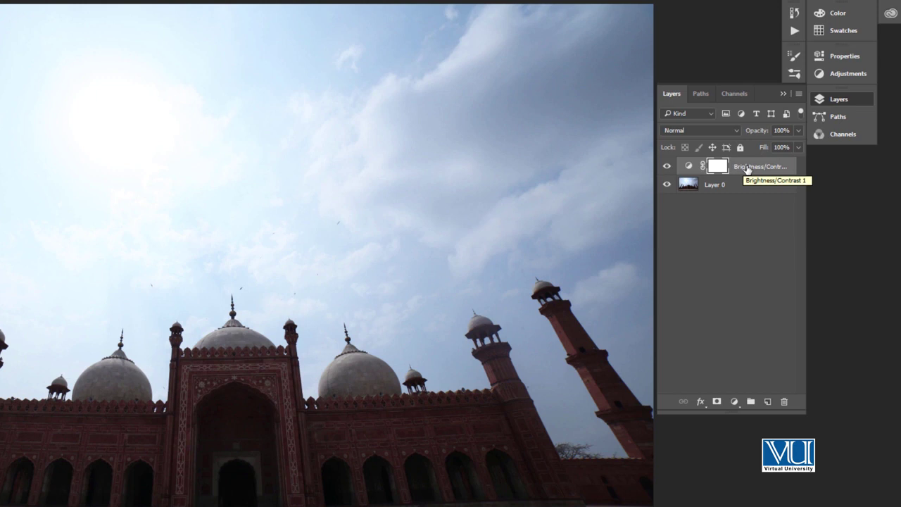
Toggle the Brightness/Contrast layer off and on, then retune it to Brightness 23, Contrast 5.
left_click(667, 166)
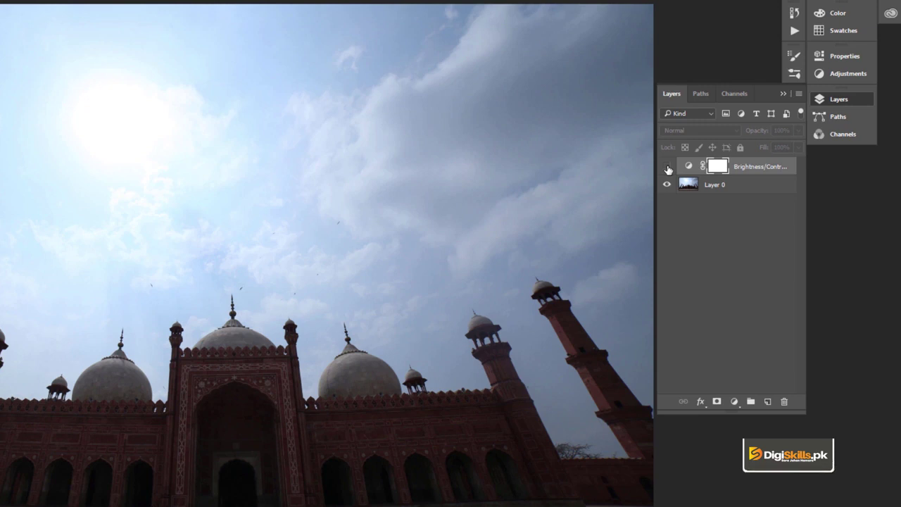
left_click(667, 167)
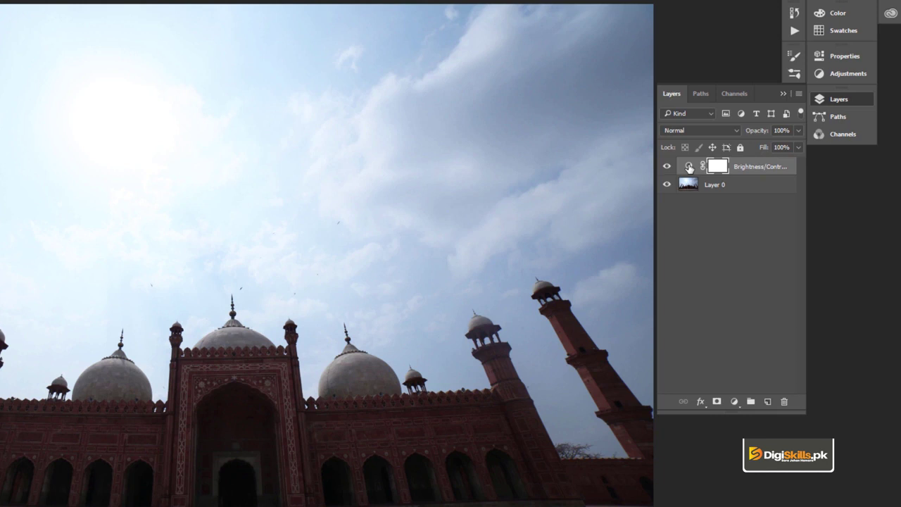
double_click(690, 167)
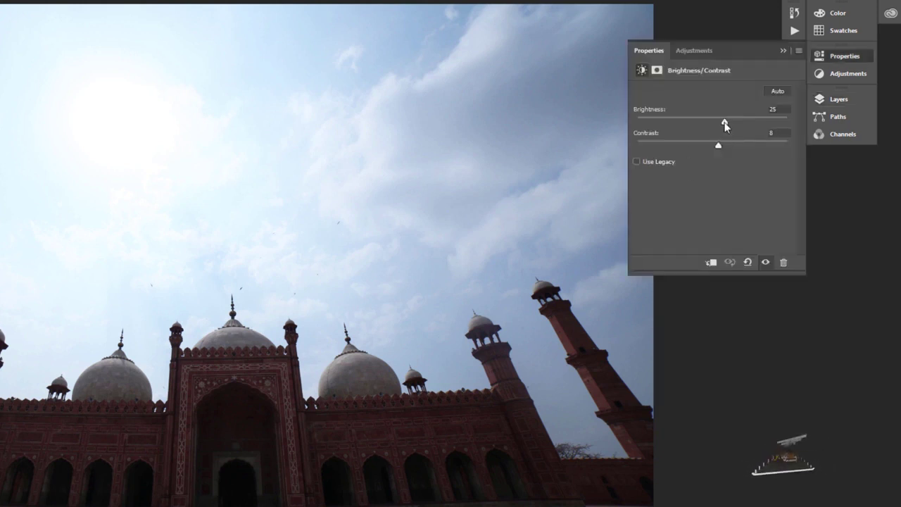
left_click_drag(725, 124, 728, 123)
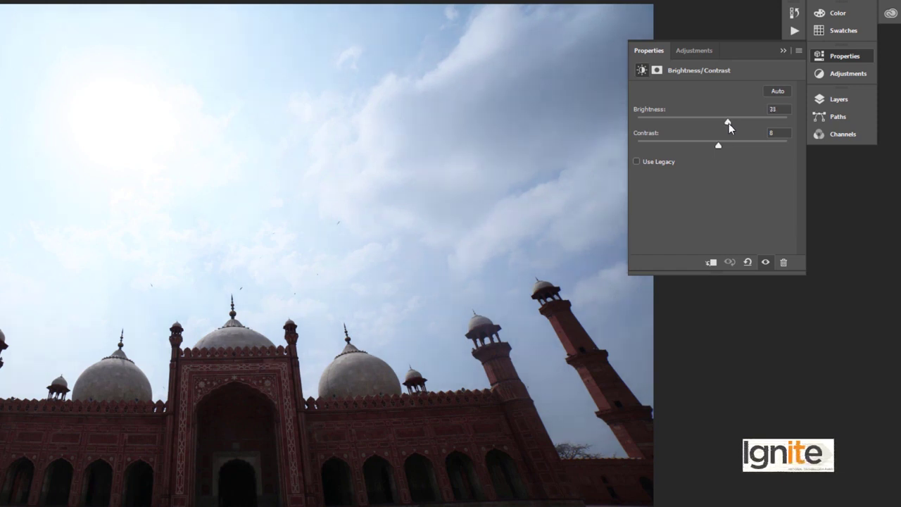
left_click_drag(717, 145, 721, 145)
left_click(828, 56)
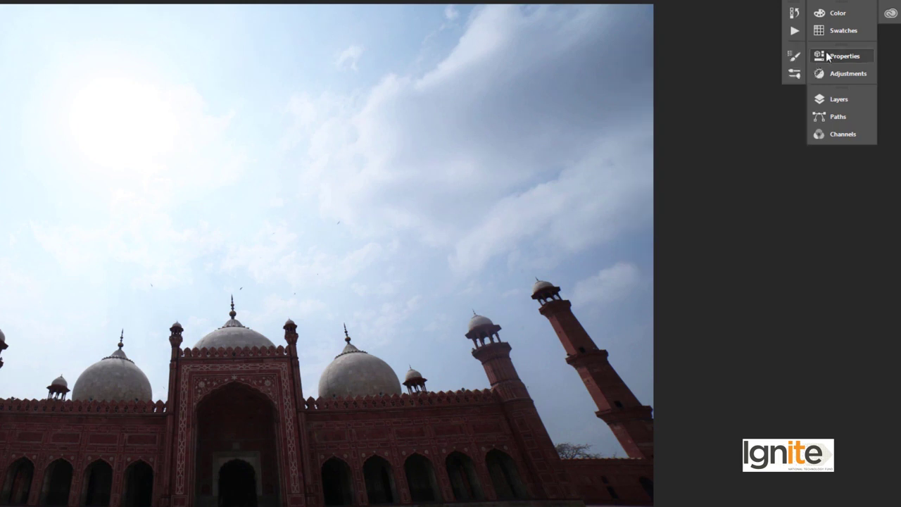
key("F7")
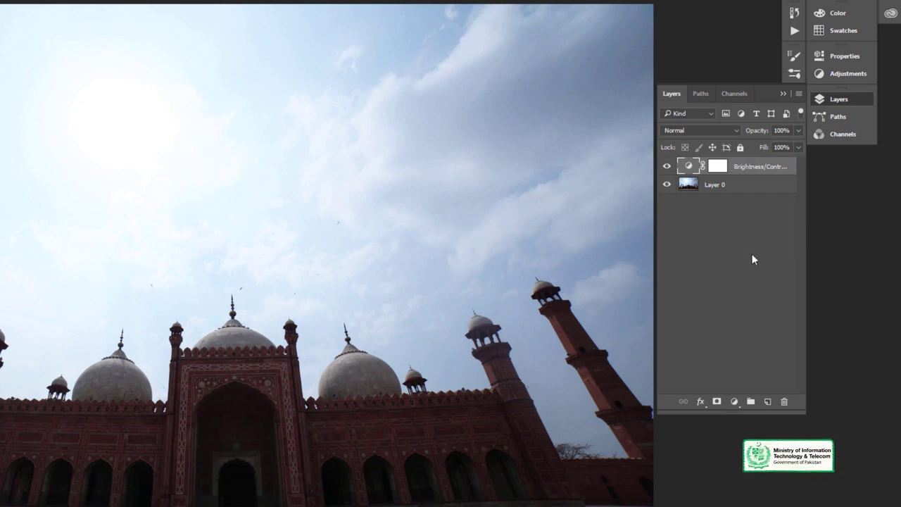
Add a Levels adjustment layer, left at its defaults of 0, 1.00 and 255.
left_click(736, 402)
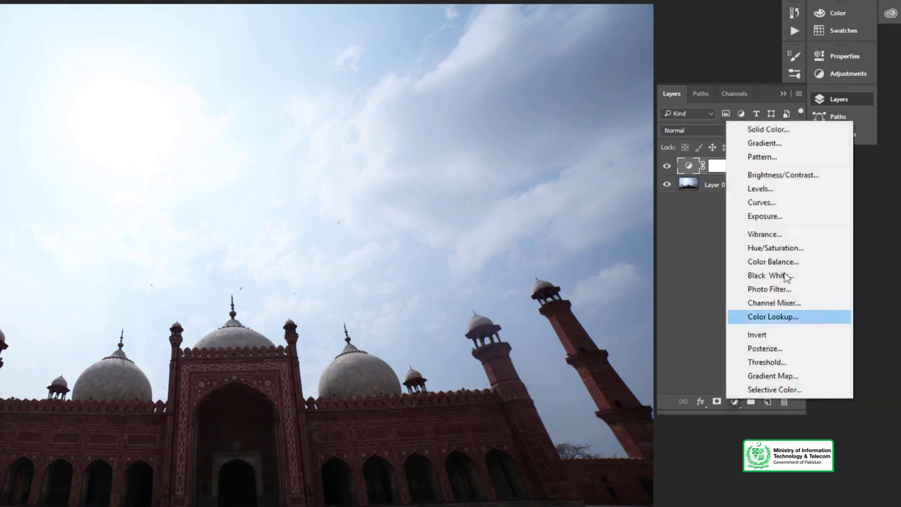
left_click(772, 190)
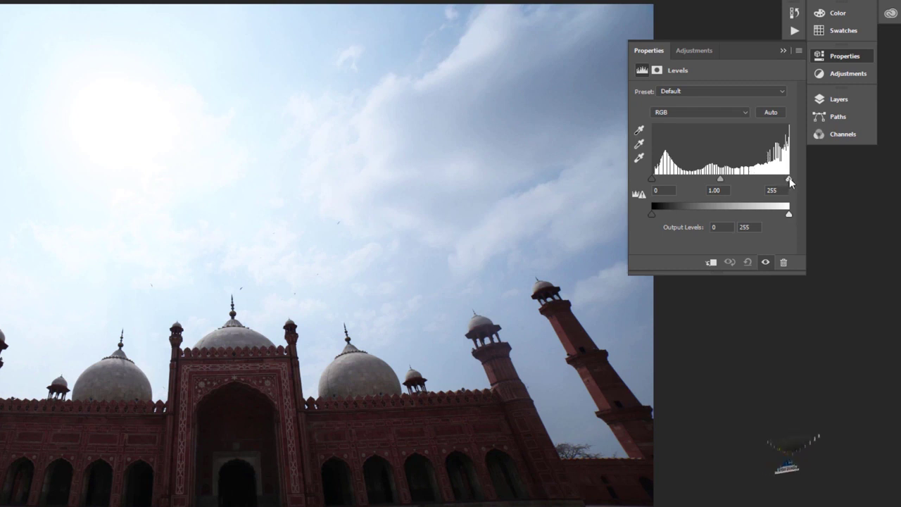
Set the Levels input black point to 26 and white point to 230, and pull the midtone slider left.
left_click_drag(790, 180, 767, 182)
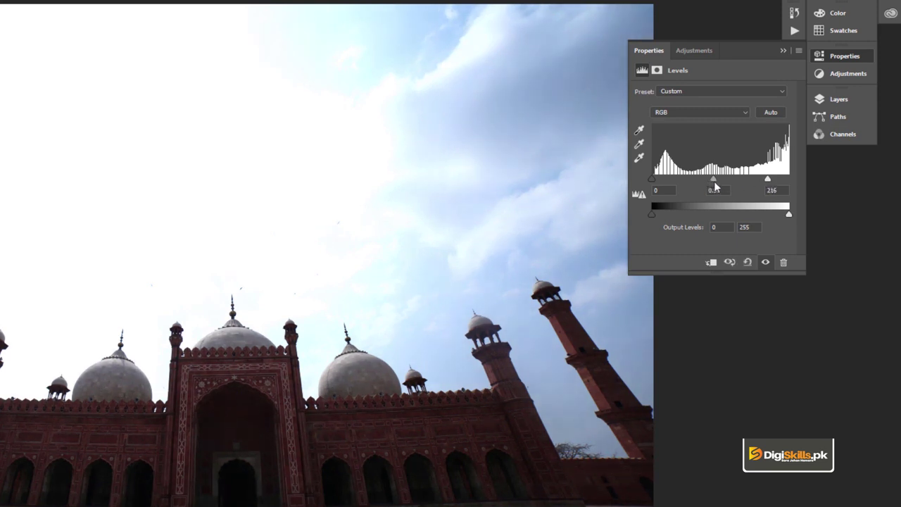
mouse_move(714, 181)
left_mouse_down()
mouse_move(685, 184)
mouse_move(699, 180)
left_mouse_up()
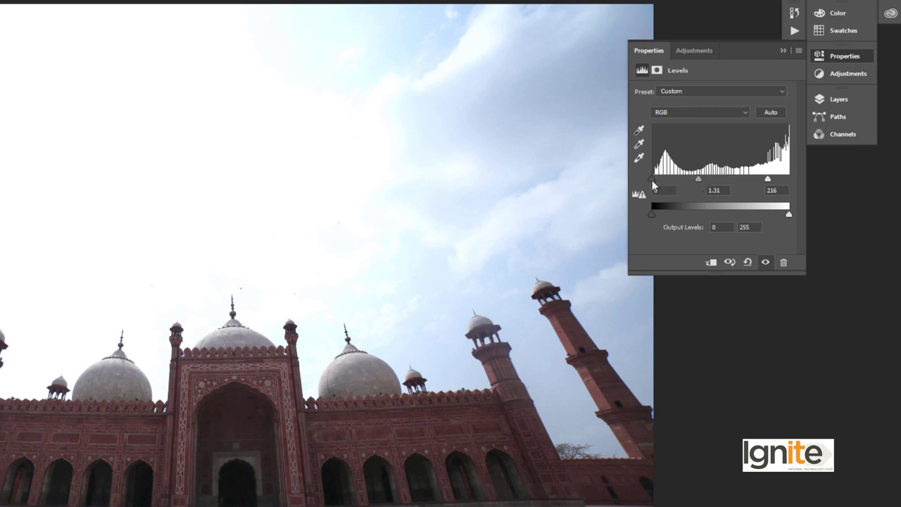
left_click_drag(655, 182, 714, 180)
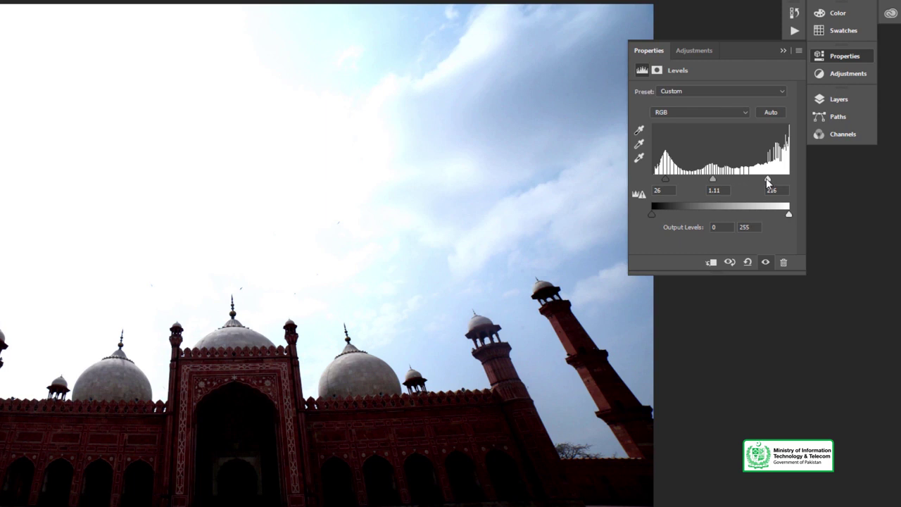
left_click_drag(768, 179, 771, 179)
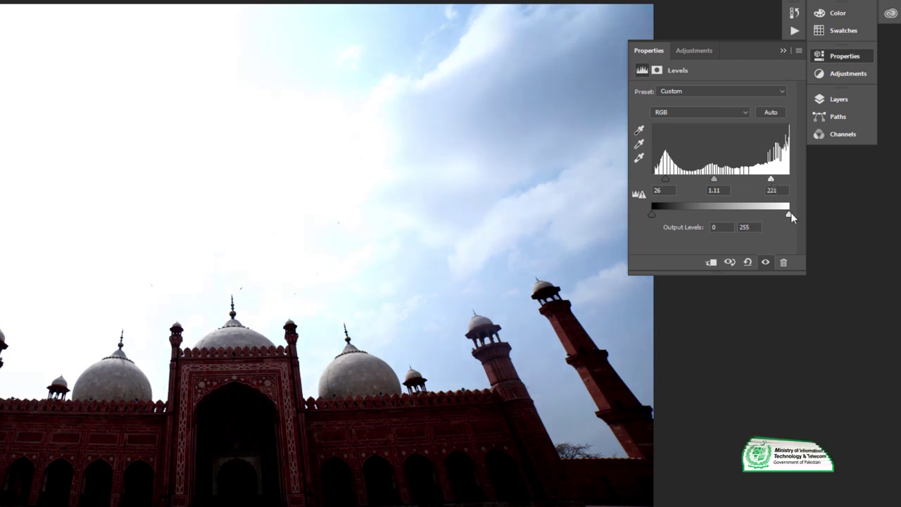
mouse_move(789, 214)
left_mouse_down()
mouse_move(651, 215)
mouse_move(789, 215)
left_mouse_up()
mouse_move(652, 215)
left_mouse_down()
mouse_move(795, 216)
mouse_move(649, 215)
left_mouse_up()
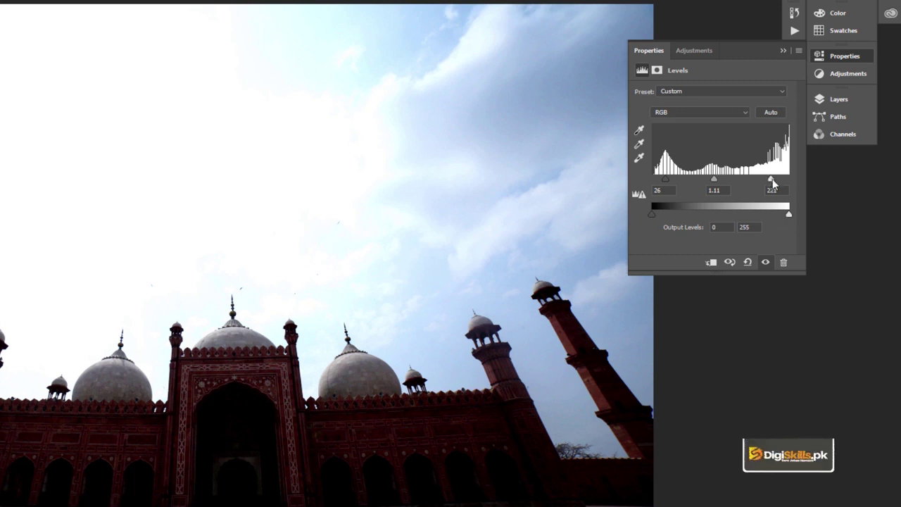
left_click_drag(772, 179, 777, 185)
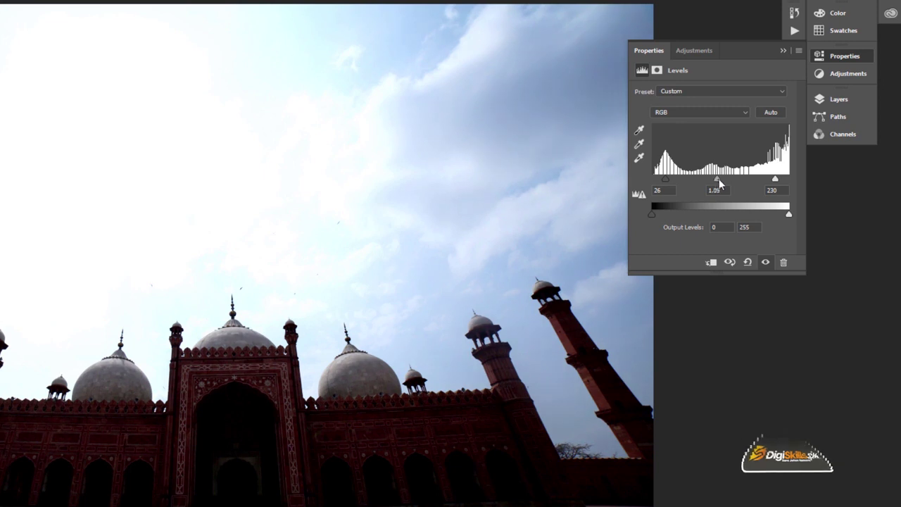
left_click_drag(720, 179, 709, 178)
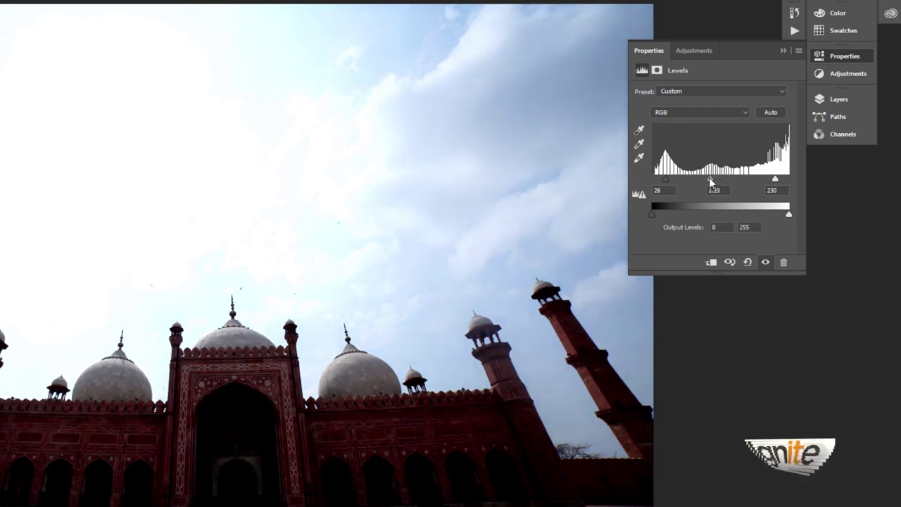
Close the Levels properties and add a Curves adjustment layer above Levels 1.
left_click(833, 57)
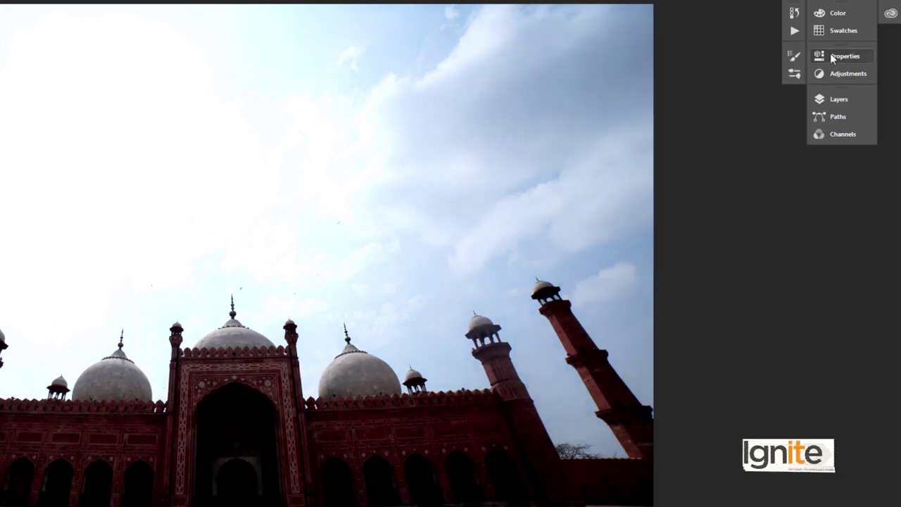
key("F7")
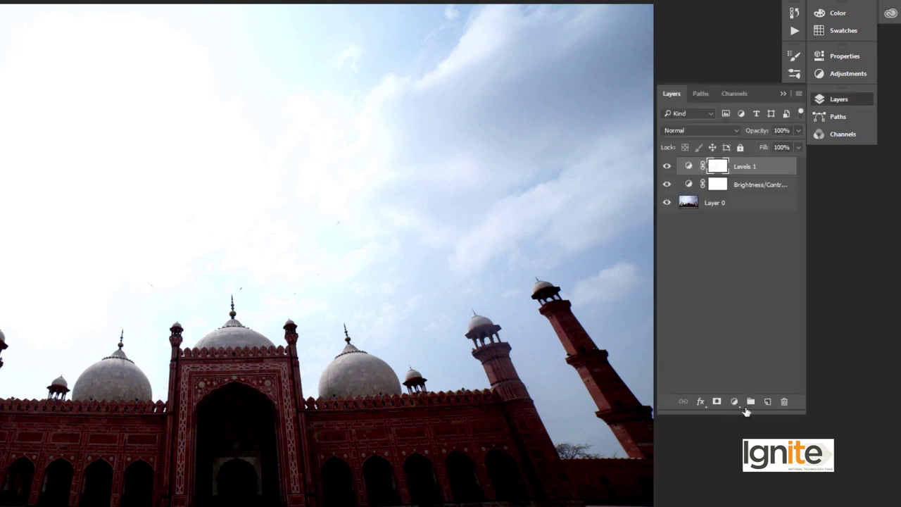
left_click(735, 402)
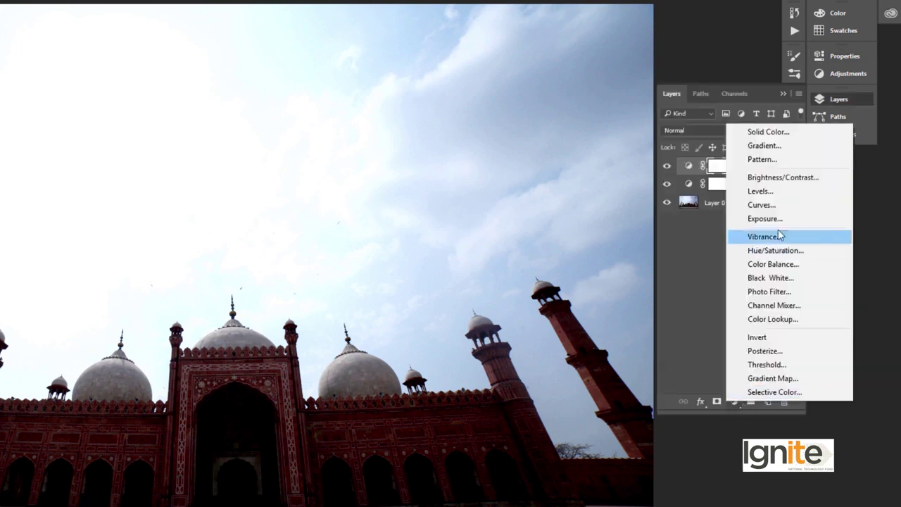
left_click(762, 205)
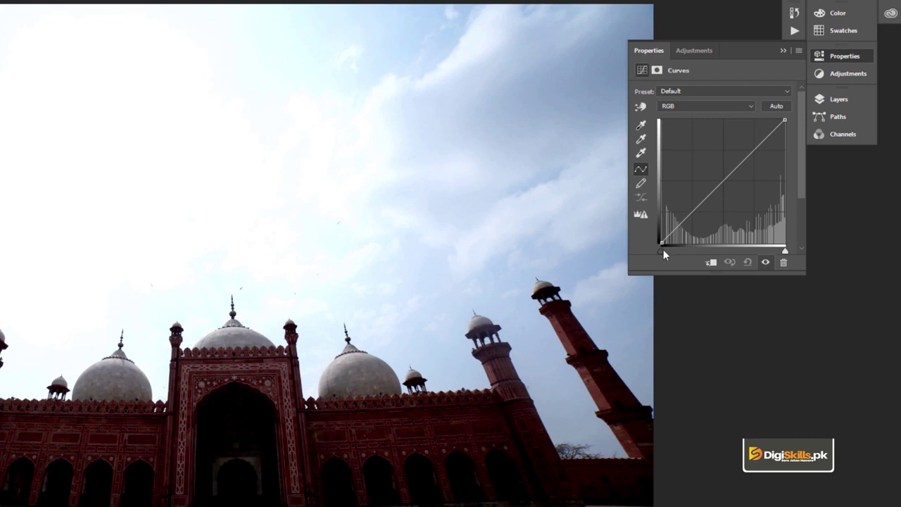
Lift the curve's black point and add upper, lower and midtone points bowing the RGB curve upward.
mouse_move(784, 120)
left_mouse_down()
mouse_move(784, 155)
mouse_move(781, 120)
left_mouse_up()
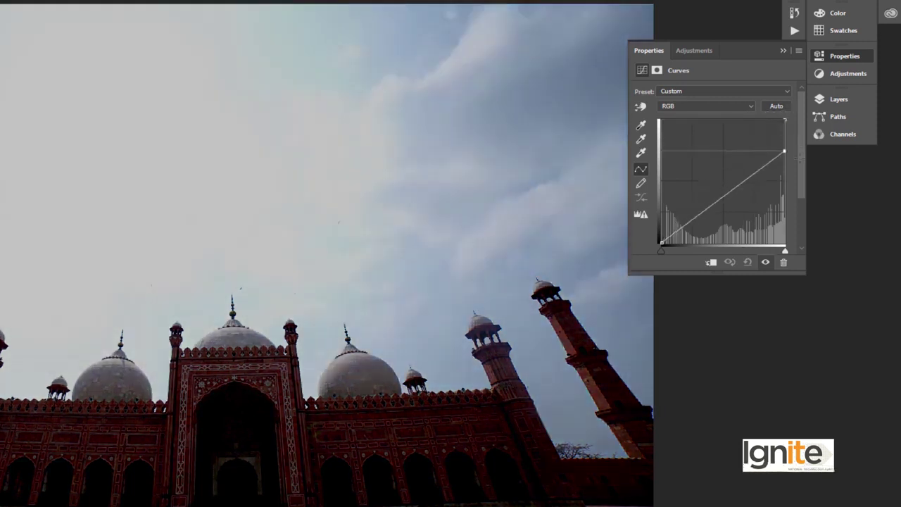
mouse_move(781, 120)
left_mouse_down()
mouse_move(785, 193)
mouse_move(749, 121)
mouse_move(785, 120)
left_mouse_up()
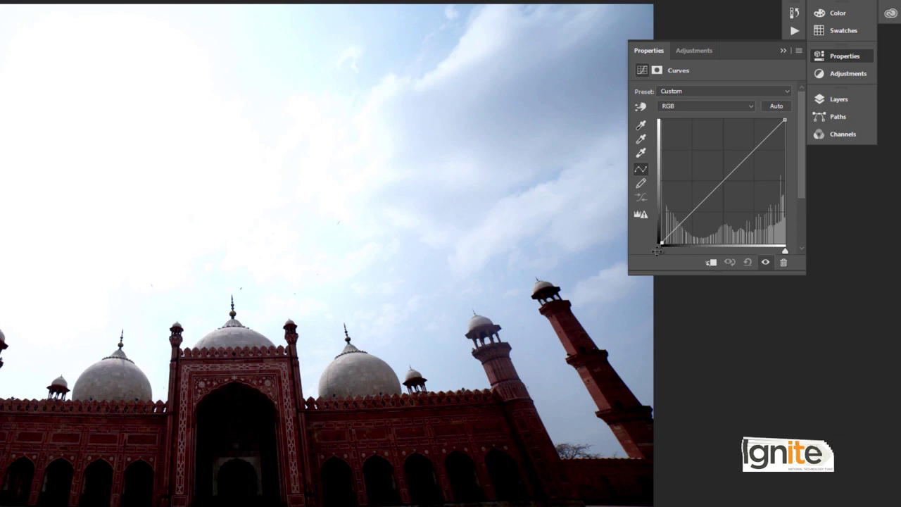
mouse_move(661, 243)
left_mouse_down()
mouse_move(662, 214)
mouse_move(665, 243)
mouse_move(729, 243)
mouse_move(662, 243)
left_mouse_up()
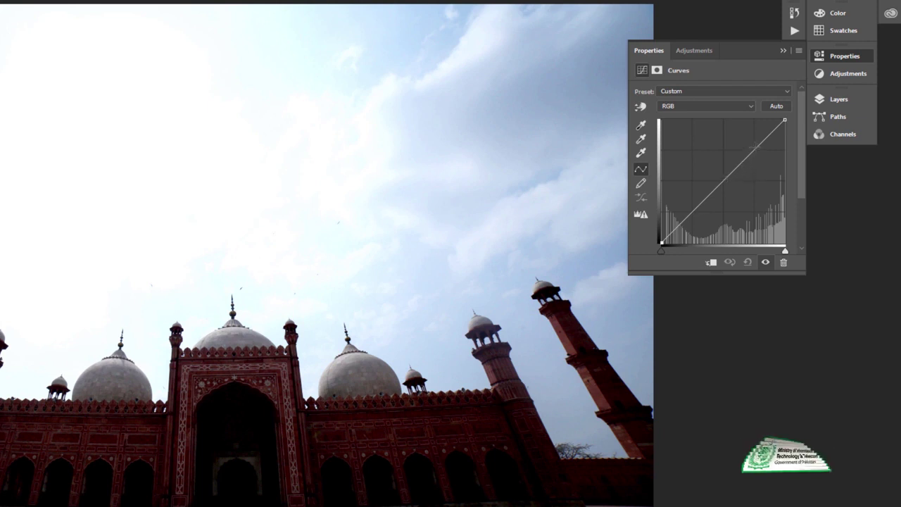
left_click_drag(756, 148, 751, 141)
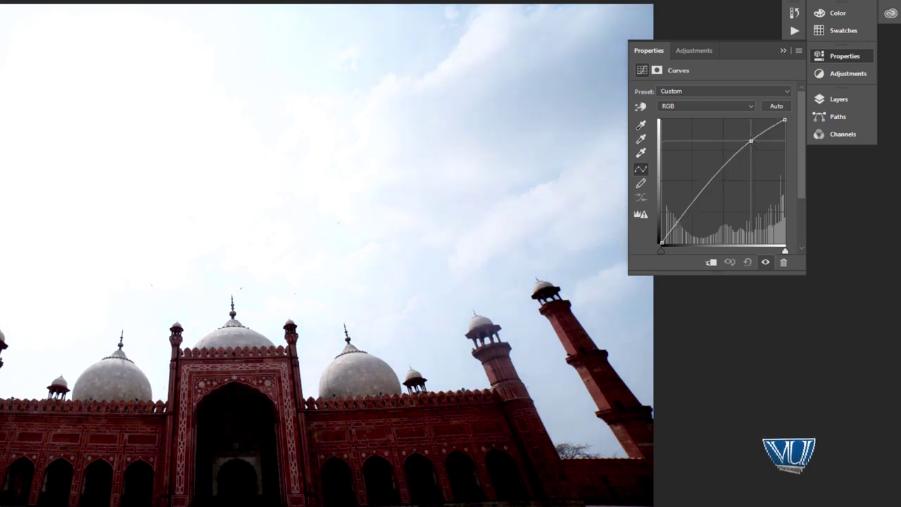
mouse_move(689, 204)
left_mouse_down()
mouse_move(694, 212)
mouse_move(685, 200)
left_mouse_up()
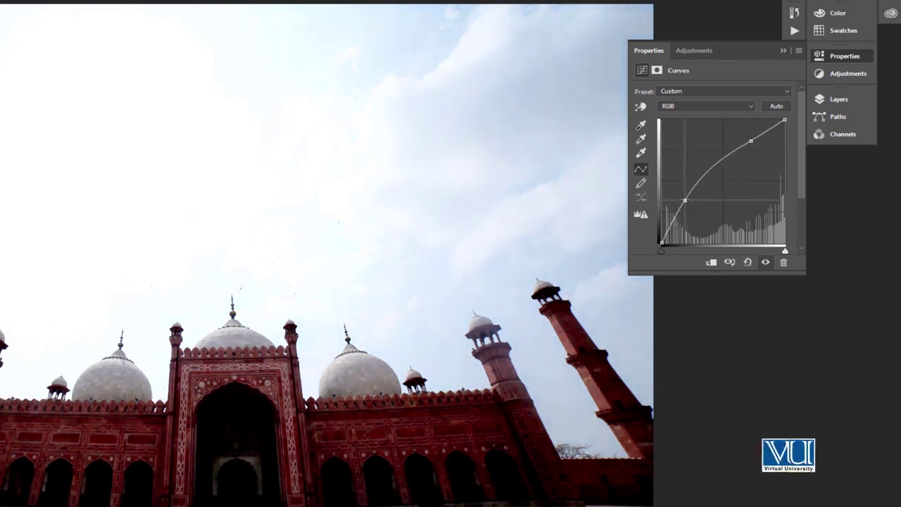
left_click_drag(751, 144, 759, 146)
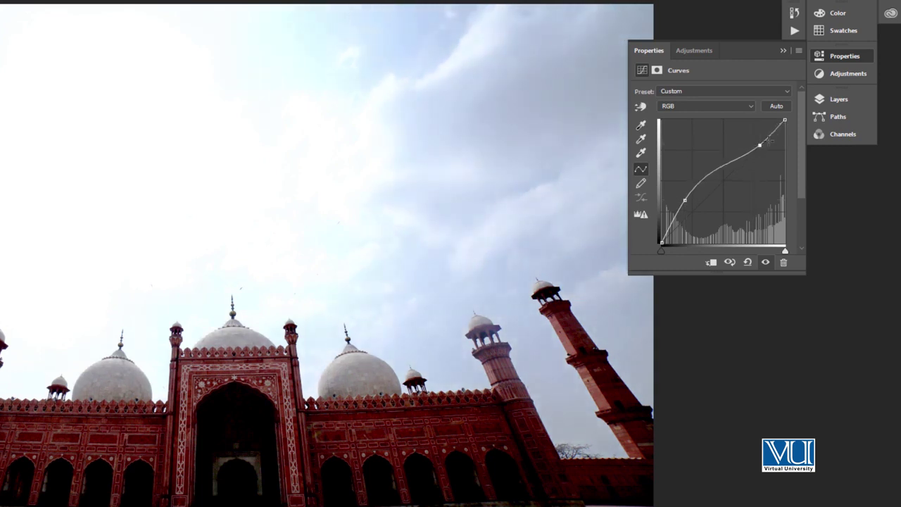
left_click(684, 200)
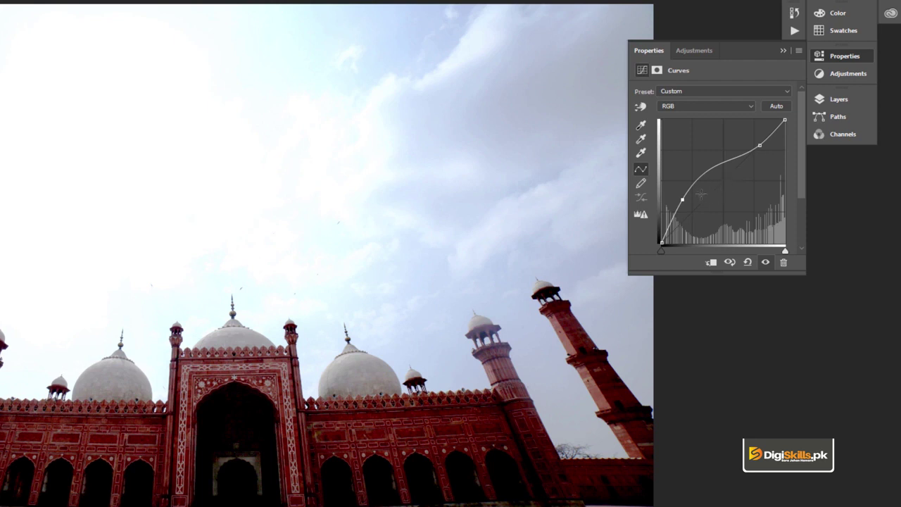
left_click_drag(713, 171, 716, 170)
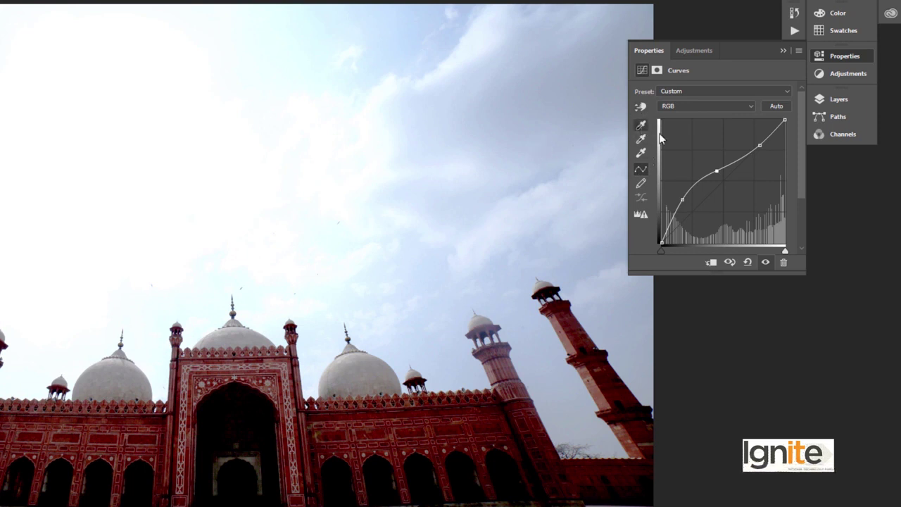
Undo a trial black-point eyedropper sample, then brighten the sky and dome by dragging on the photo.
left_click(443, 183)
key("ctrl+z")
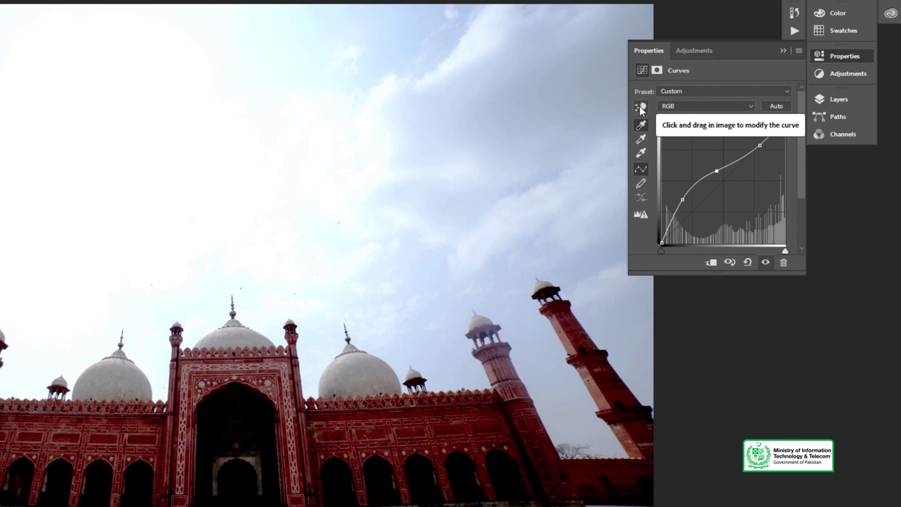
left_click(641, 107)
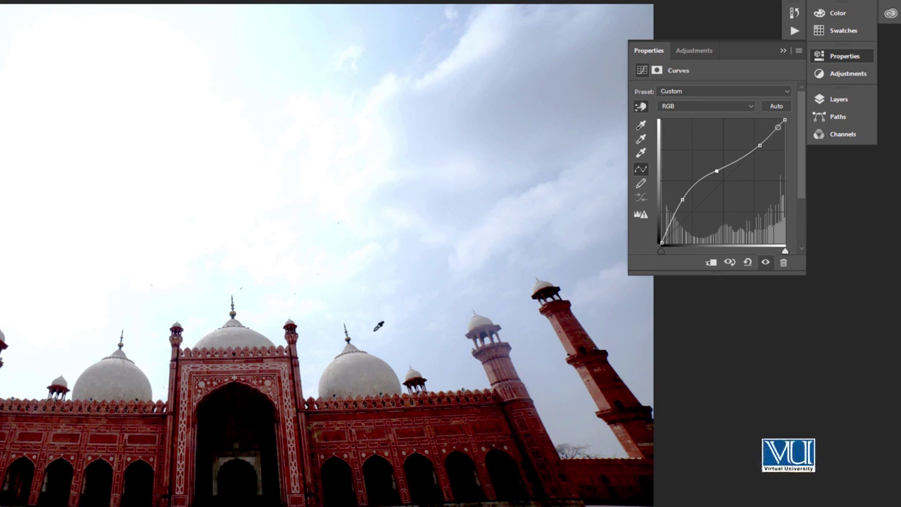
mouse_move(375, 328)
left_mouse_down()
mouse_move(377, 312)
mouse_move(396, 338)
left_mouse_up()
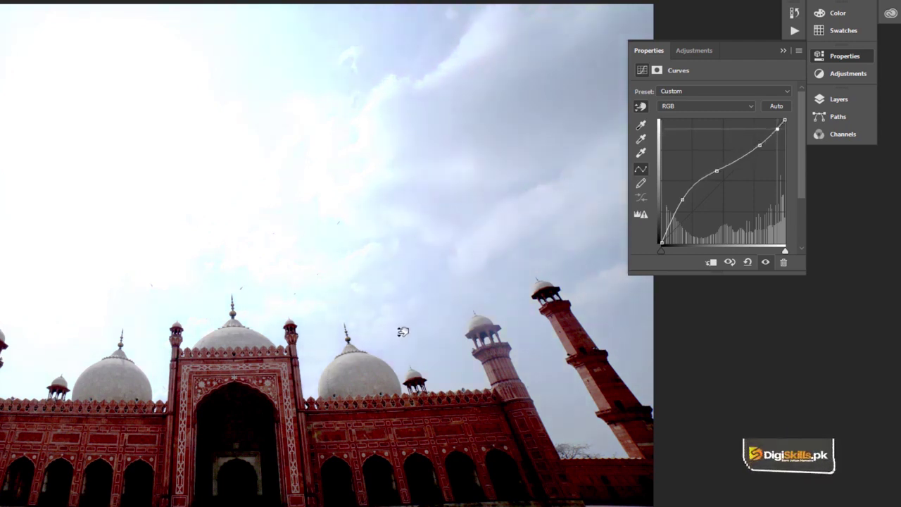
left_click_drag(399, 331, 402, 338)
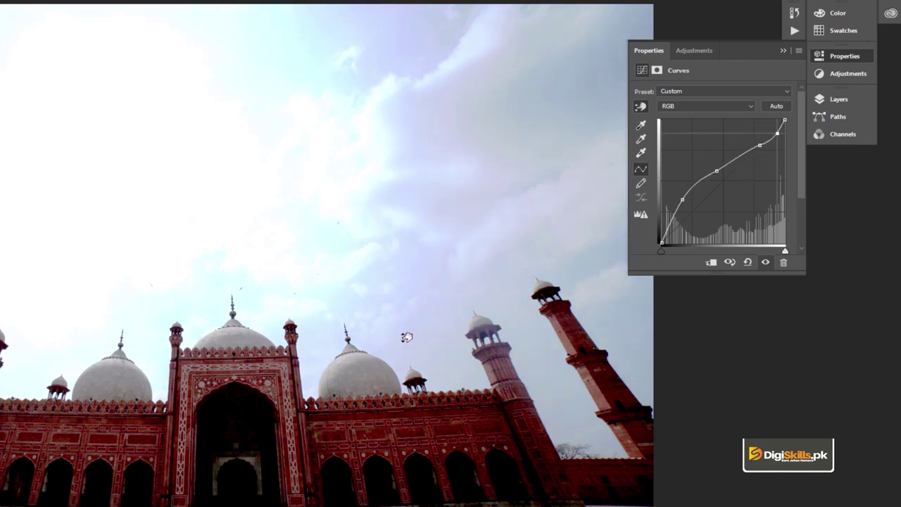
left_click_drag(356, 370, 361, 371)
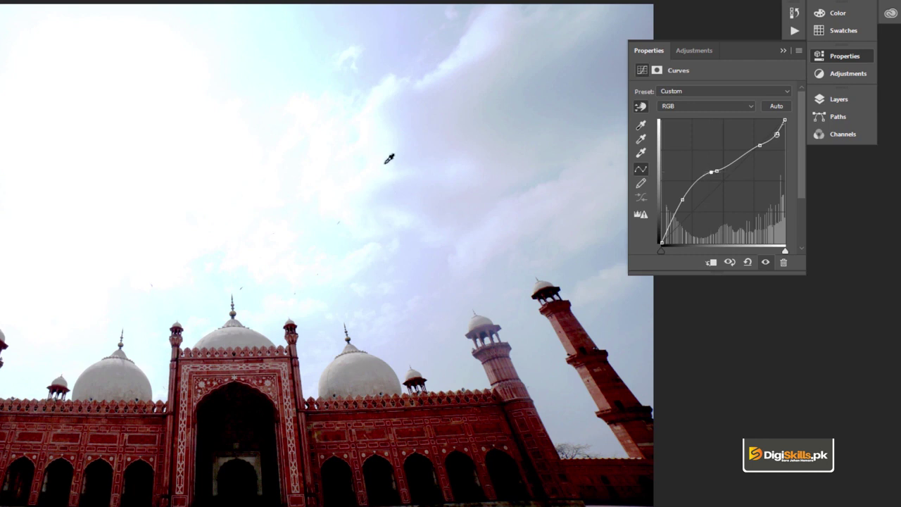
mouse_move(403, 124)
left_mouse_down()
mouse_move(409, 130)
mouse_move(379, 64)
mouse_move(390, 75)
left_mouse_up()
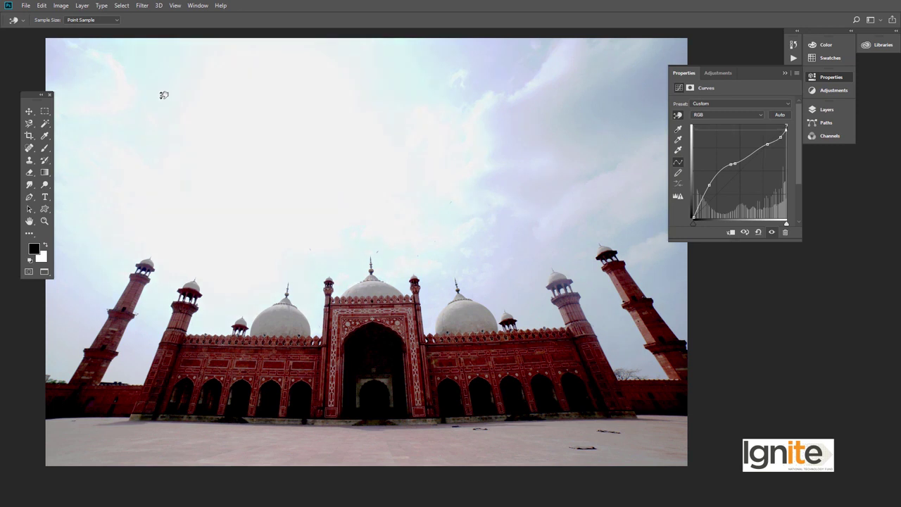
left_click_drag(163, 95, 159, 88)
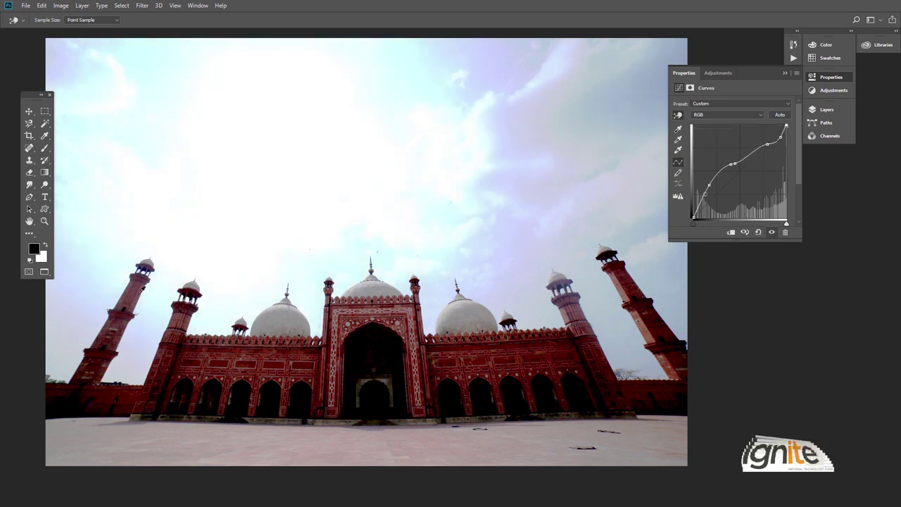
Neutralize the purple sky, lighten the central arch and foreground ground, then show the Layers panel.
left_click_drag(148, 312, 155, 308)
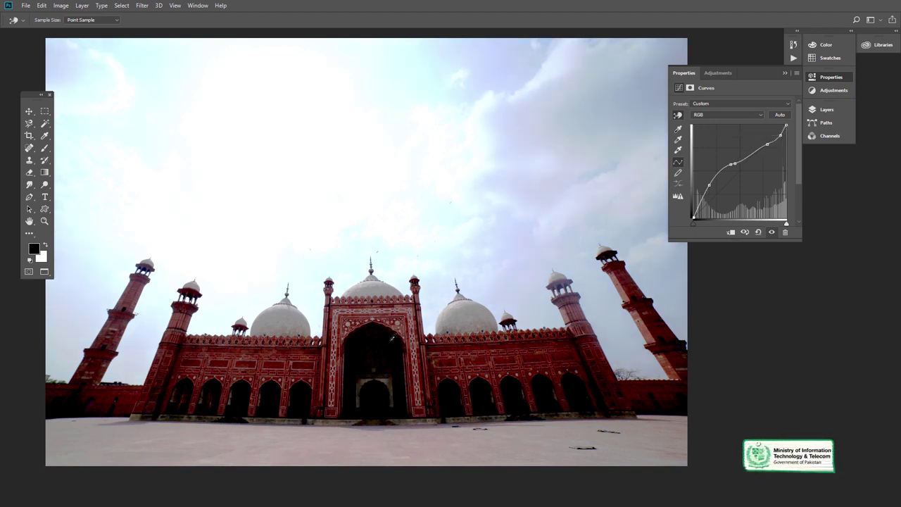
left_click_drag(394, 331, 395, 326)
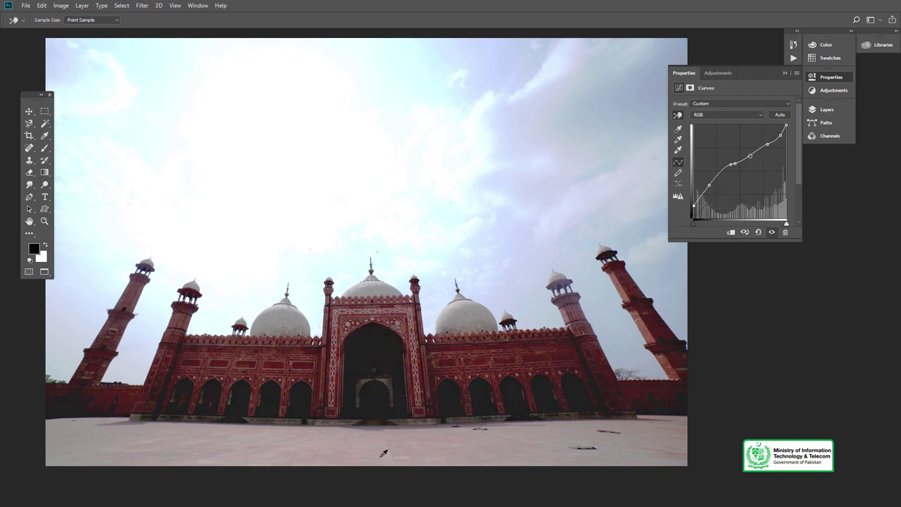
left_click_drag(383, 455, 386, 448)
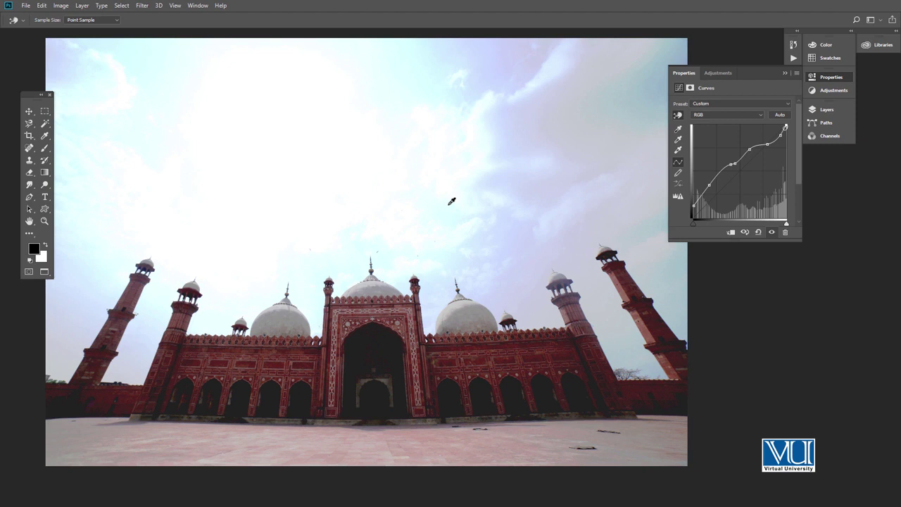
left_click(838, 79)
key("F7")
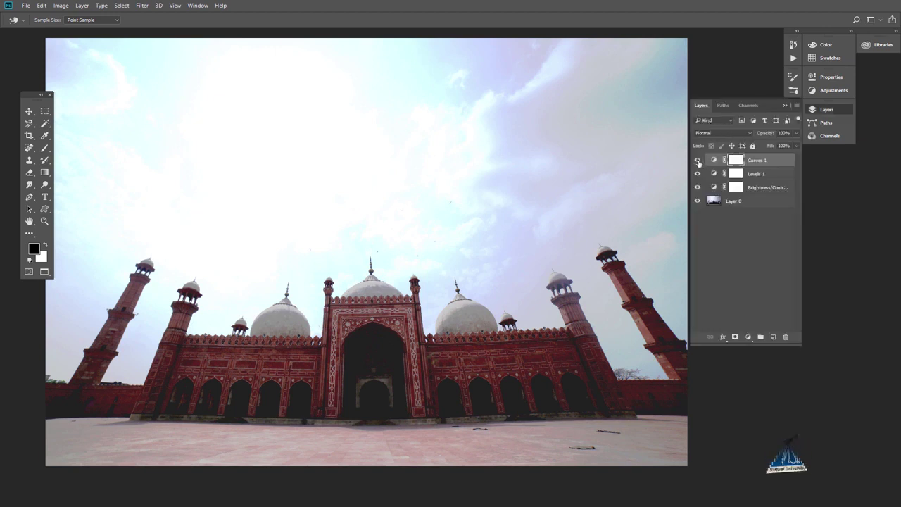
Hide Curves 1, Levels 1 and Brightness/Contrast 1, and select Layer 0.
left_click(698, 160)
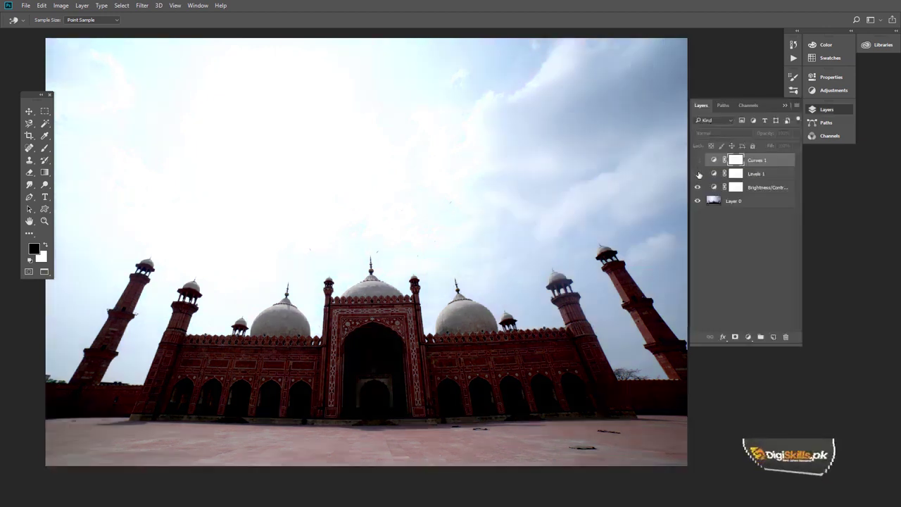
left_click(698, 187)
left_click(698, 188)
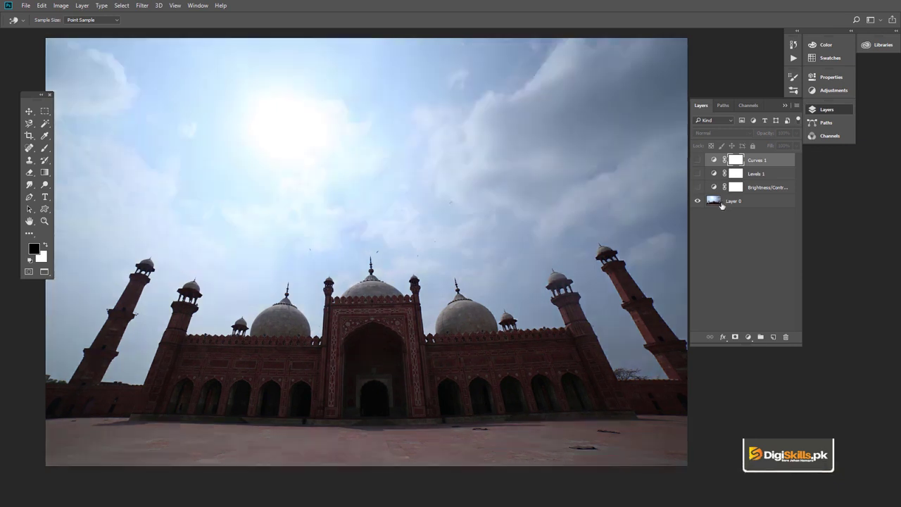
left_click(721, 203)
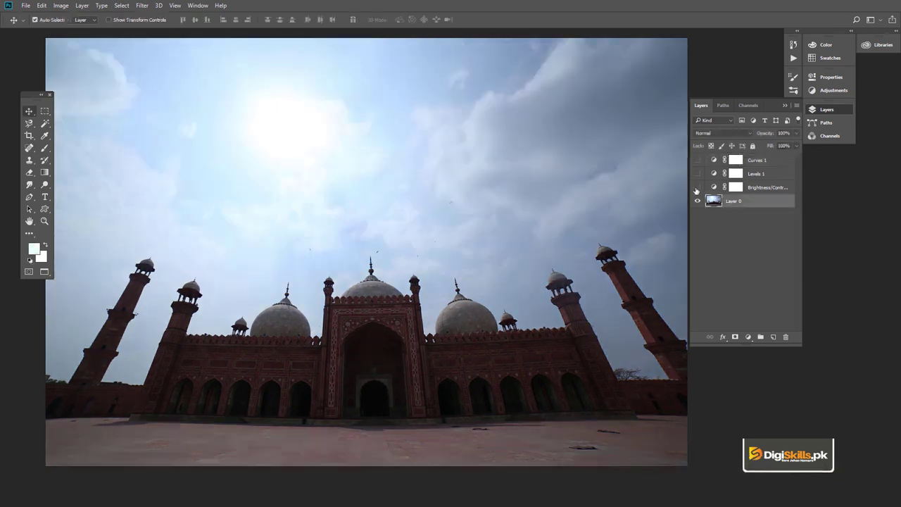